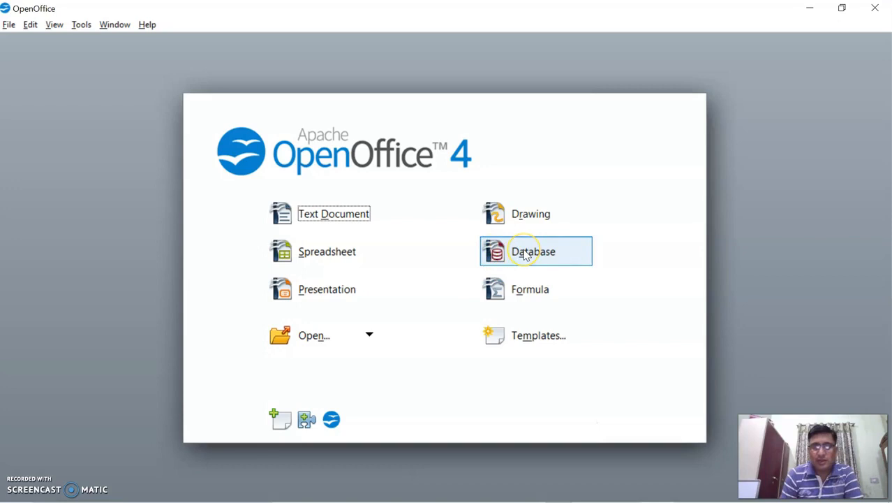
Step: Create a new empty database with the wizard and save it as 'class x.odb' in Documents
{"action": "left_click", "coordinate": [525, 255]}
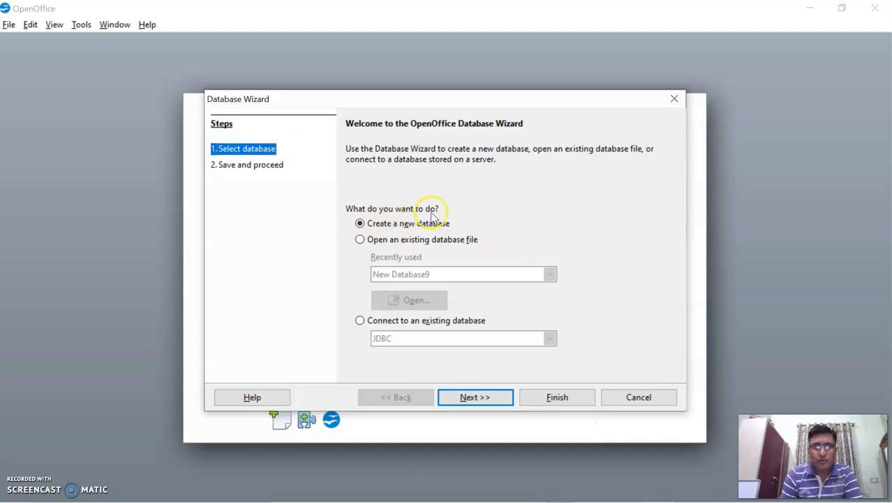
{"action": "left_click", "coordinate": [360, 240]}
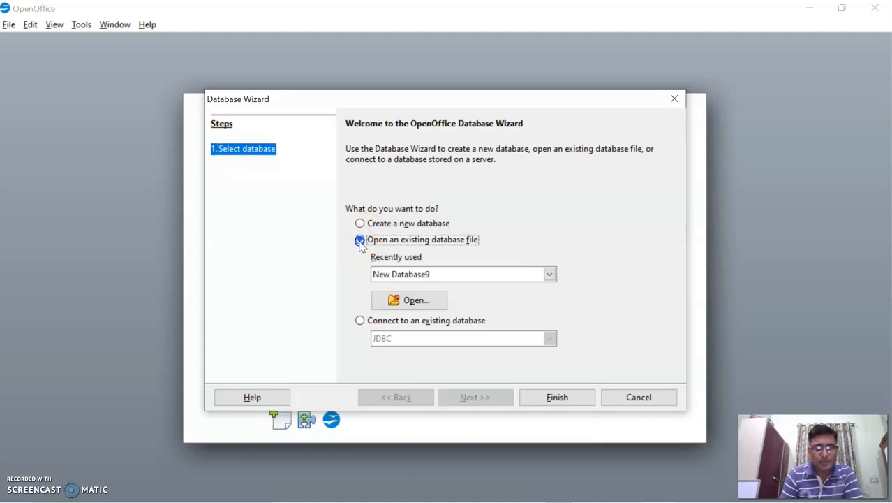
{"action": "left_click", "coordinate": [550, 274]}
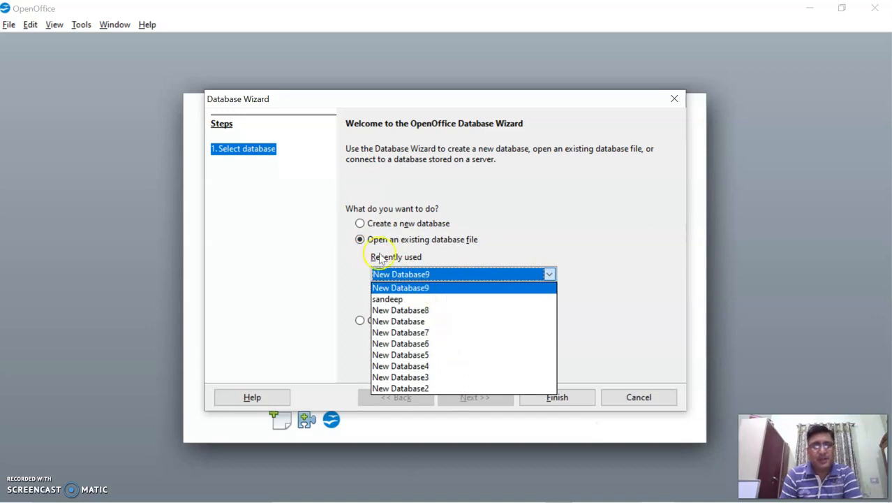
{"action": "left_click", "coordinate": [360, 231]}
{"action": "left_click", "coordinate": [360, 223]}
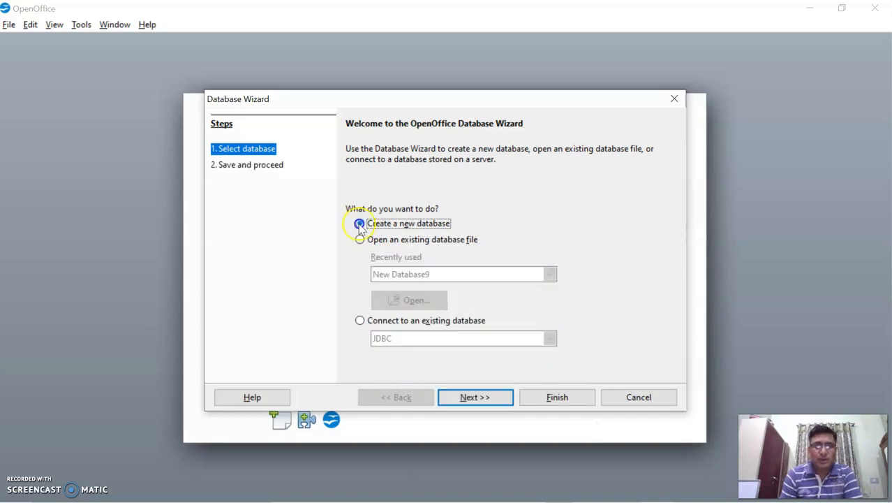
{"action": "left_click", "coordinate": [485, 397]}
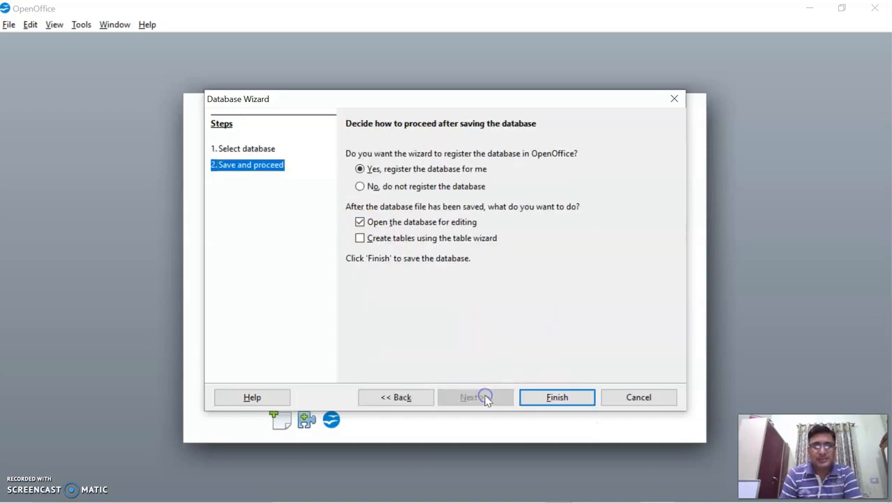
{"action": "left_click", "coordinate": [566, 403]}
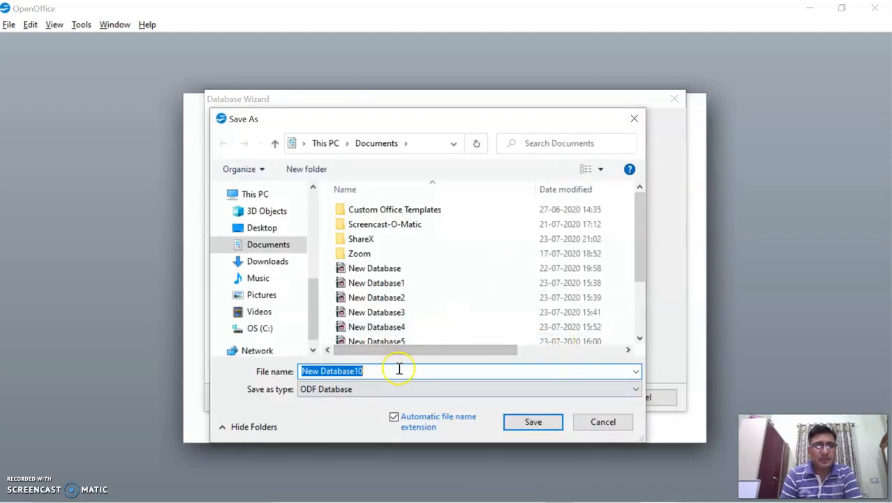
{"action": "type", "text": "class x"}
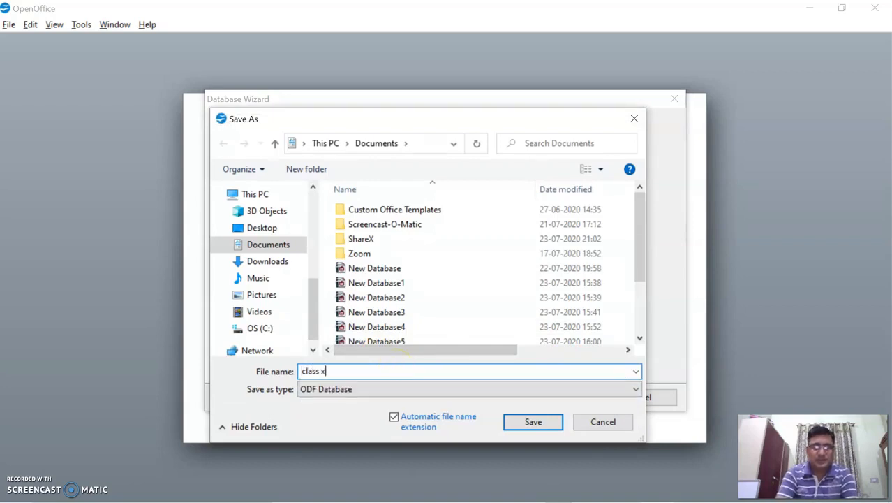
{"action": "left_click", "coordinate": [536, 423]}
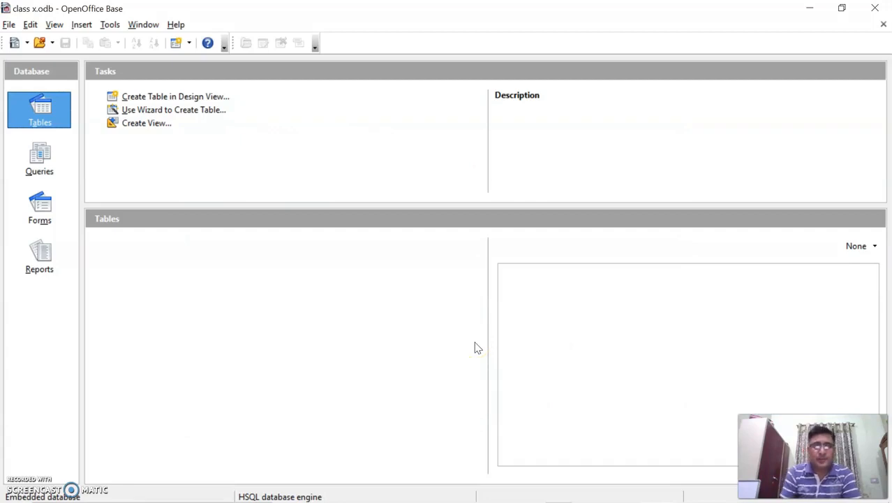
Step: Launch the Table Wizard from the Tables section's task list
{"action": "left_click", "coordinate": [26, 482]}
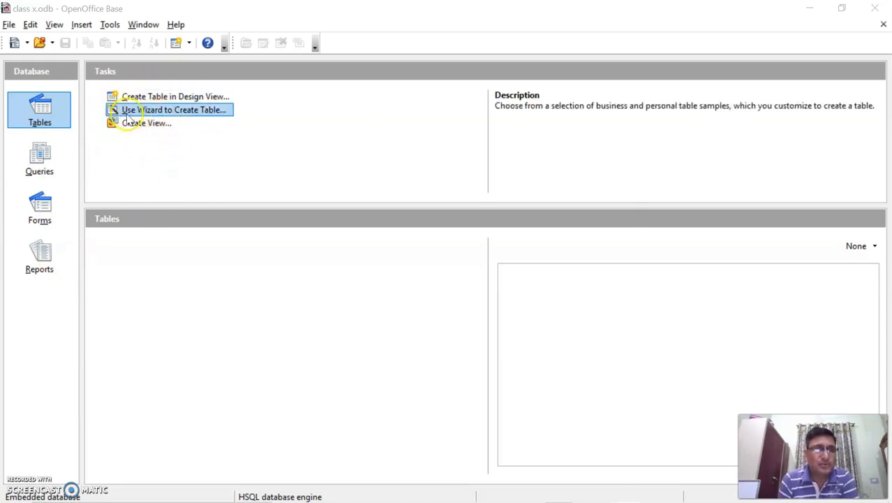
{"action": "left_click", "coordinate": [185, 112]}
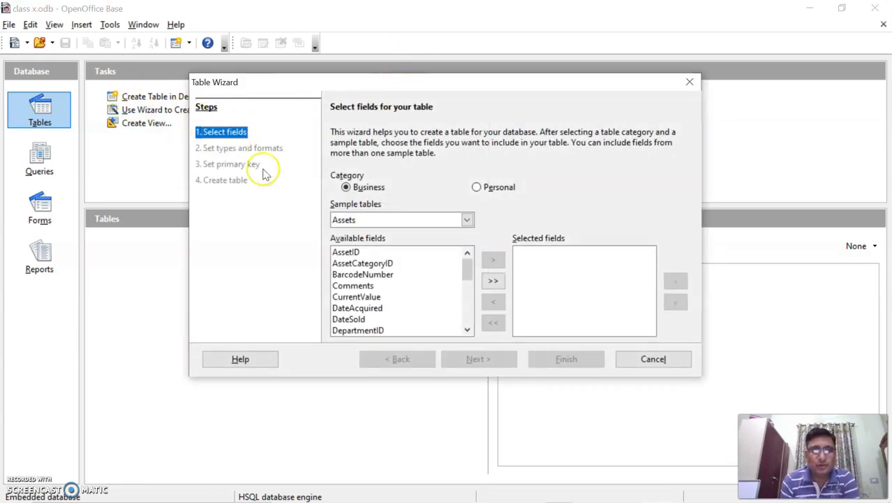
Step: Pick the Employees sample table from the Business category
{"action": "left_click", "coordinate": [346, 188]}
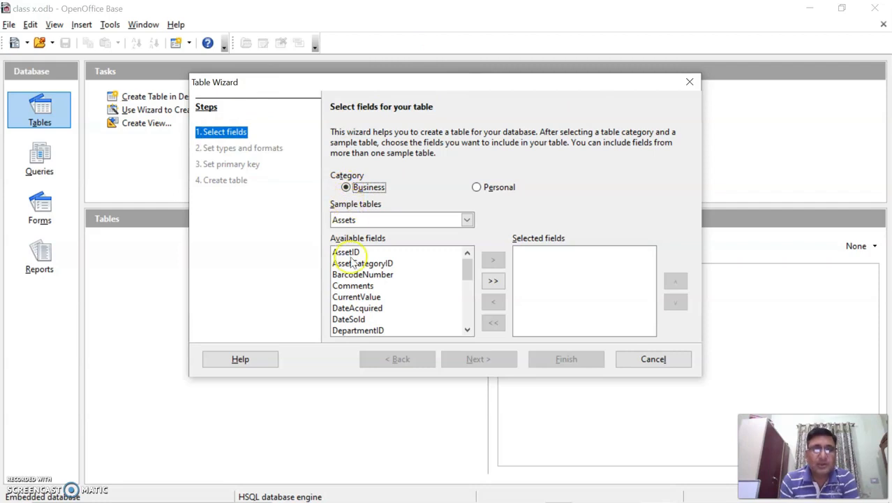
{"action": "left_click", "coordinate": [477, 187]}
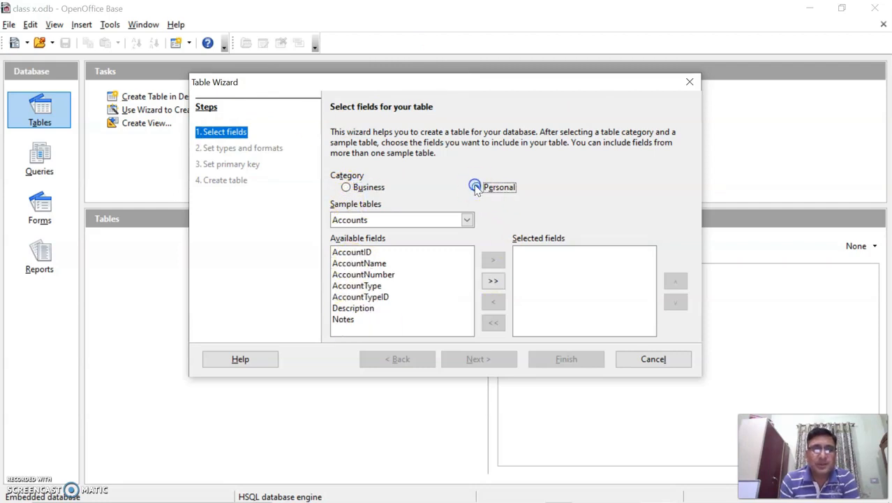
{"action": "left_click", "coordinate": [344, 190]}
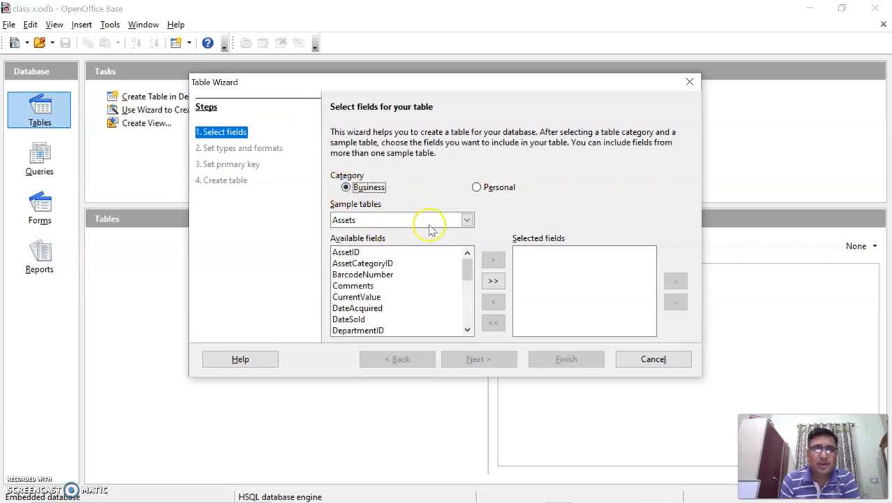
{"action": "left_click", "coordinate": [467, 220]}
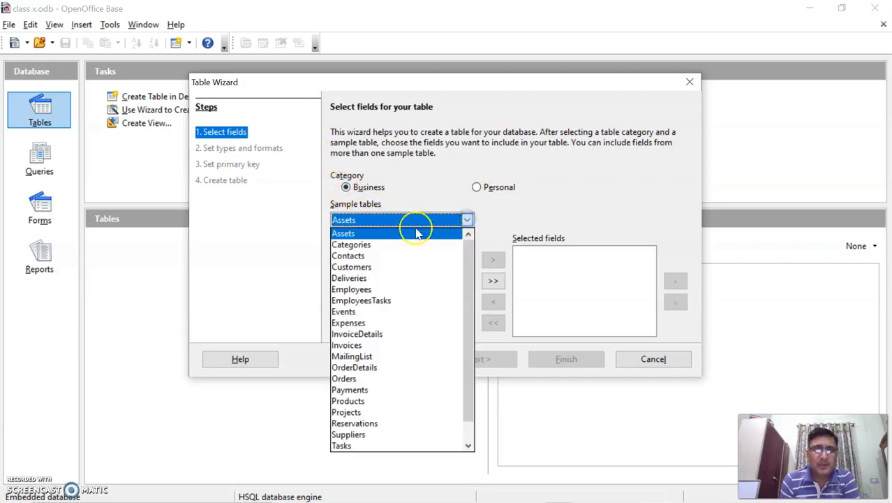
{"action": "left_click", "coordinate": [369, 291]}
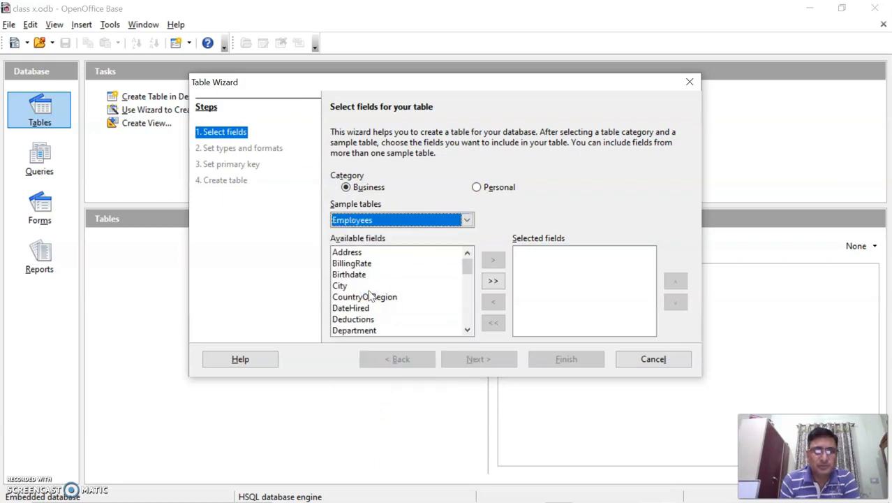
Step: Browse through the Employees table's available fields list
{"action": "left_click", "coordinate": [467, 255]}
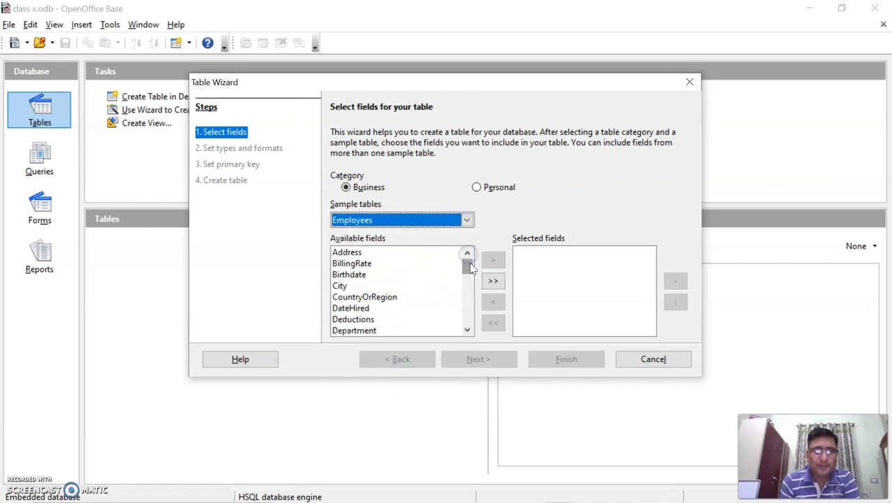
{"action": "left_click", "coordinate": [468, 329]}
{"action": "left_click", "coordinate": [467, 329]}
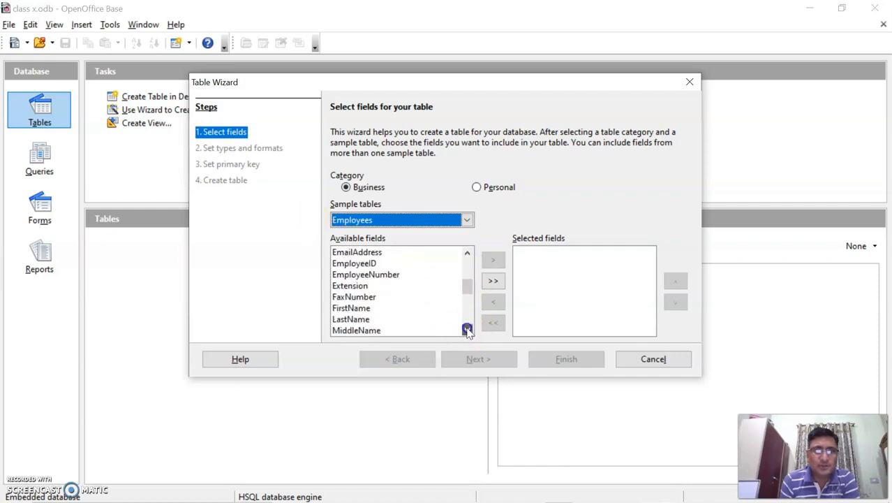
{"action": "left_click_drag", "start_coordinate": [466, 288], "coordinate": [466, 323]}
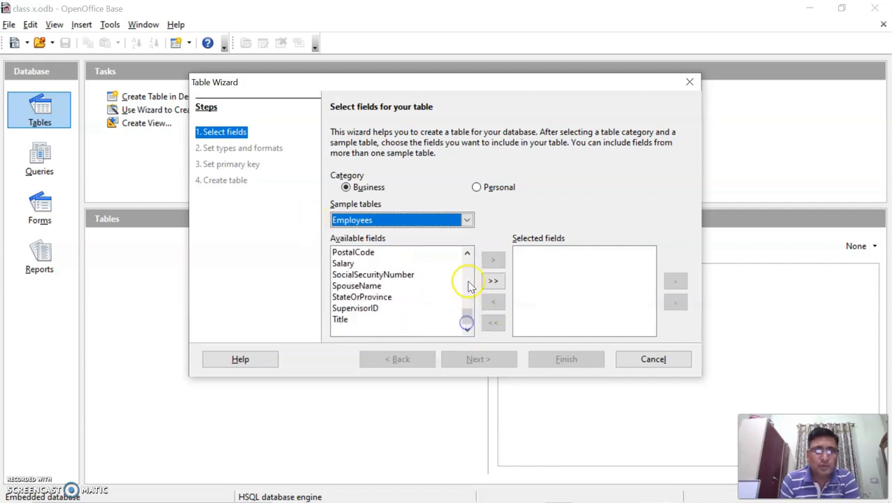
{"action": "left_click", "coordinate": [468, 259]}
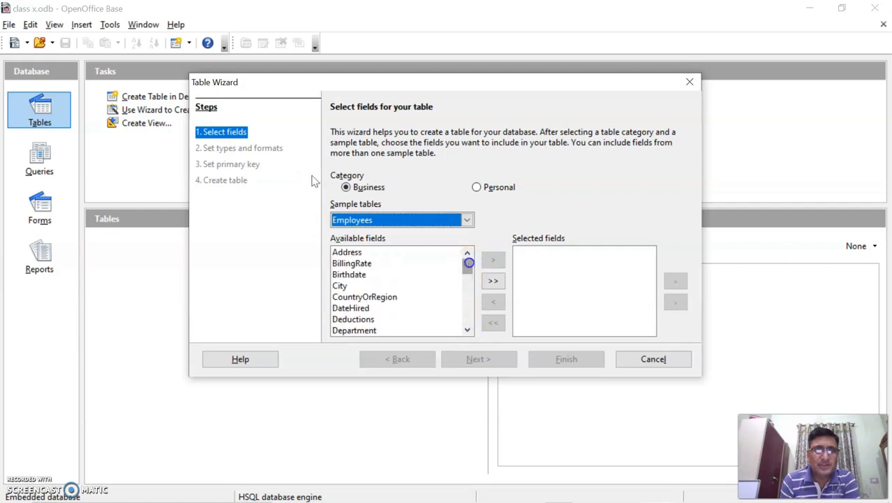
{"action": "left_click", "coordinate": [468, 263]}
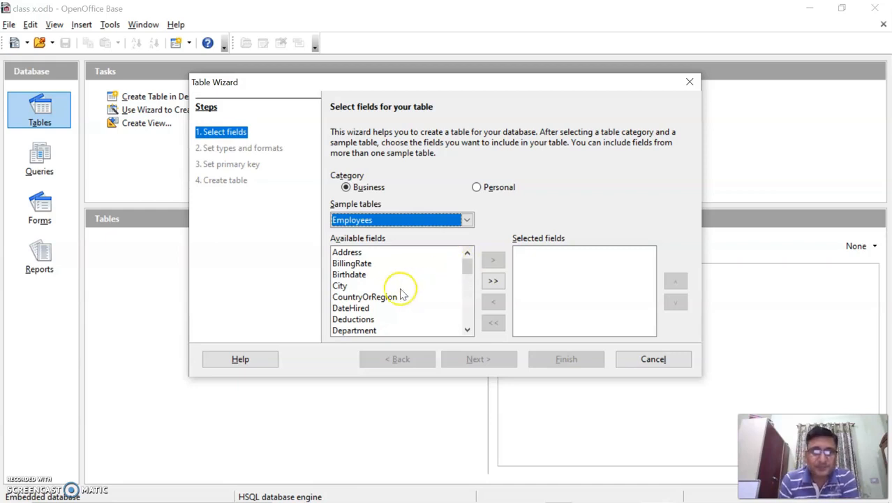
{"action": "scroll", "coordinate": [398, 307], "scroll_direction": "down", "scroll_amount": 1}
{"action": "scroll", "coordinate": [401, 308], "scroll_direction": "down", "scroll_amount": 1}
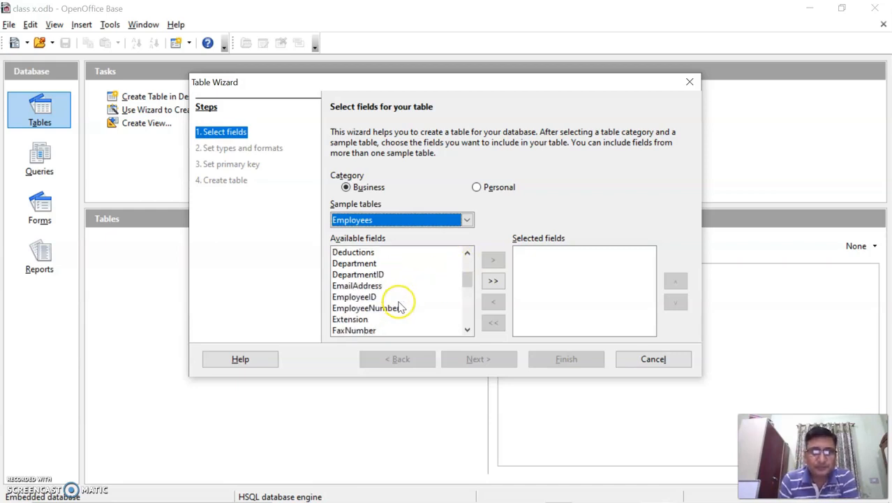
{"action": "scroll", "coordinate": [357, 277], "scroll_direction": "up", "scroll_amount": 2}
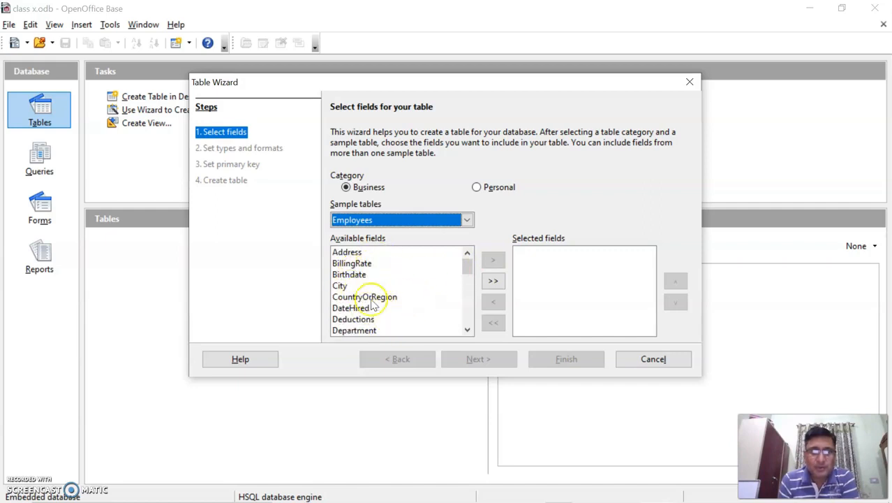
{"action": "scroll", "coordinate": [363, 328], "scroll_direction": "down", "scroll_amount": 2}
{"action": "scroll", "coordinate": [402, 320], "scroll_direction": "down", "scroll_amount": 1}
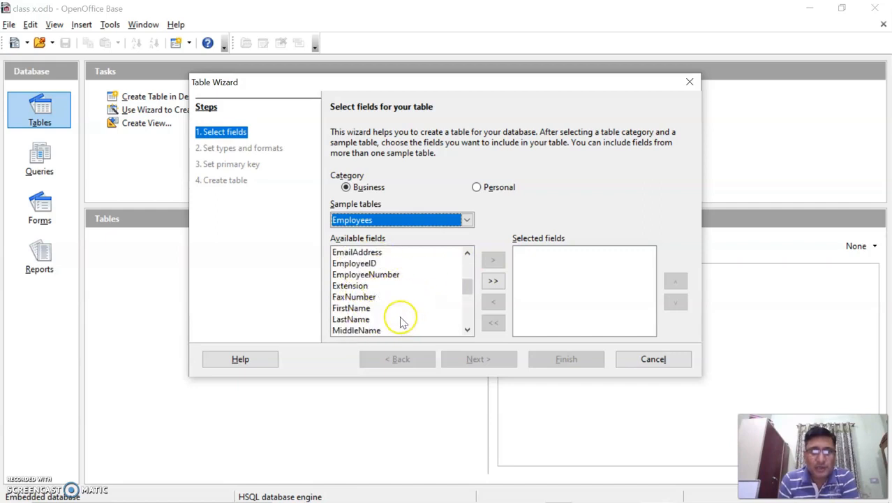
Step: Add EmployeeID, FirstName, PhoneNumber and Salary as the new table's selected fields
{"action": "left_click", "coordinate": [363, 263]}
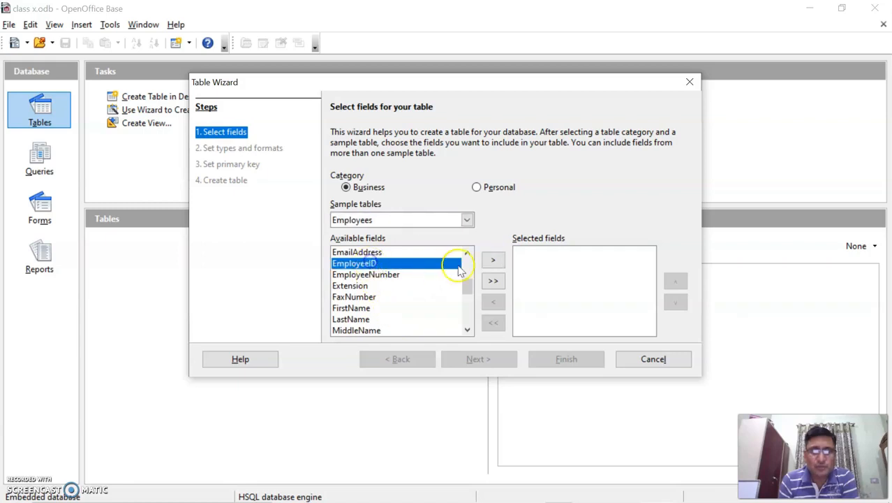
{"action": "left_click", "coordinate": [492, 263]}
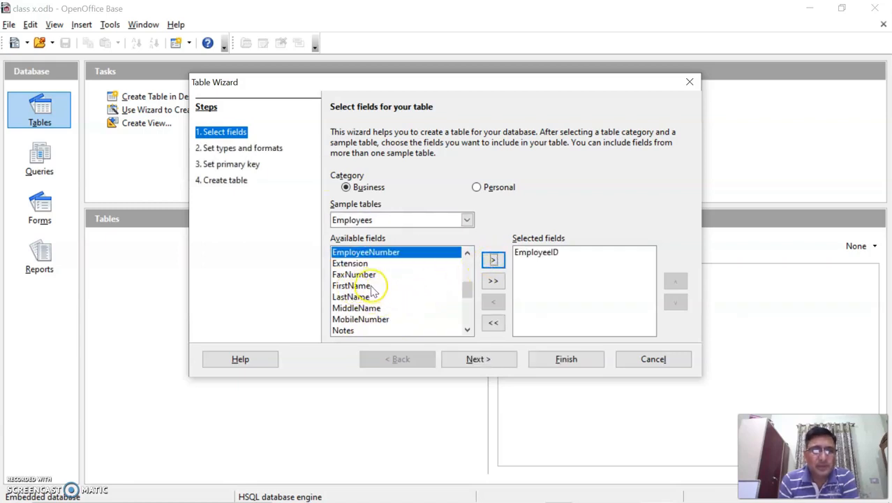
{"action": "left_click", "coordinate": [351, 285]}
{"action": "left_click", "coordinate": [492, 260]}
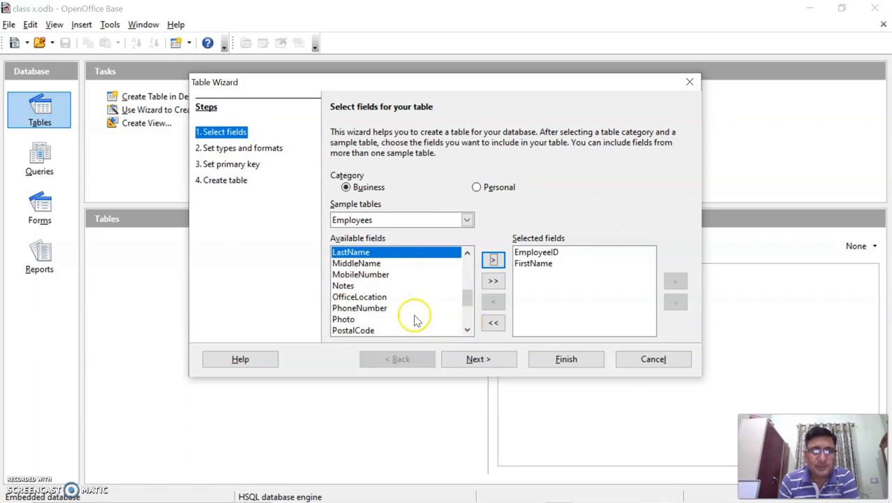
{"action": "left_click", "coordinate": [359, 308]}
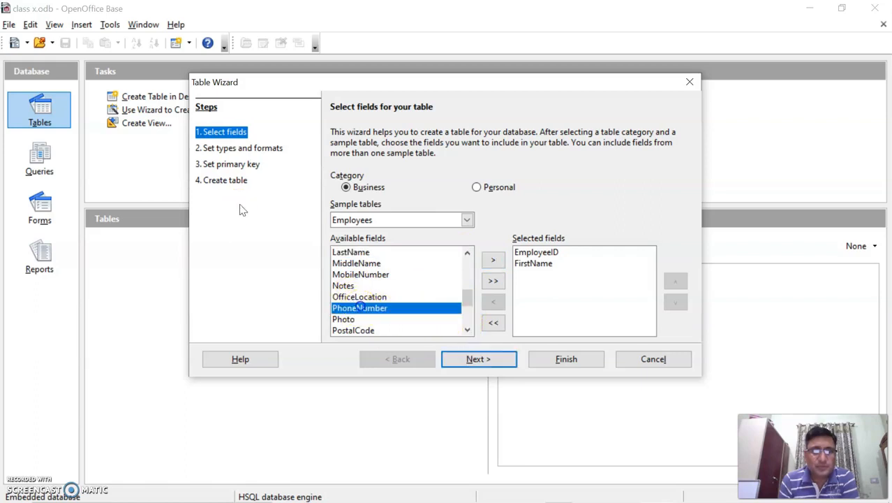
{"action": "left_click", "coordinate": [493, 260]}
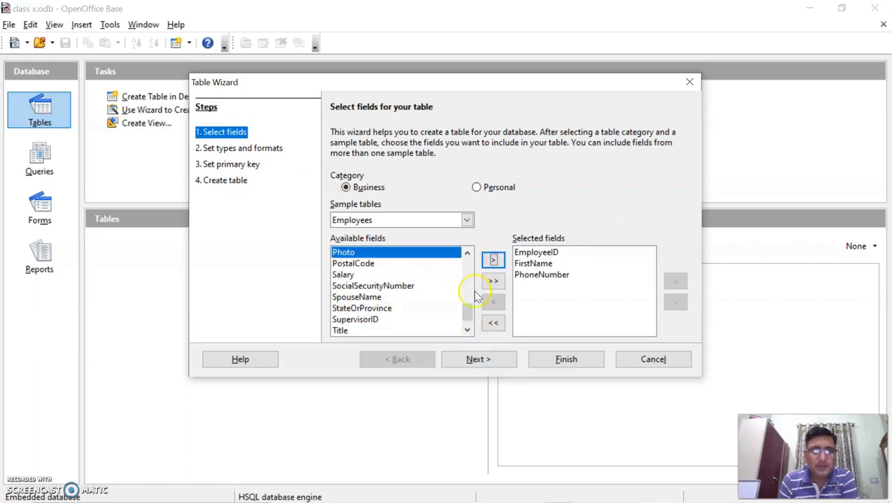
{"action": "left_click", "coordinate": [370, 275]}
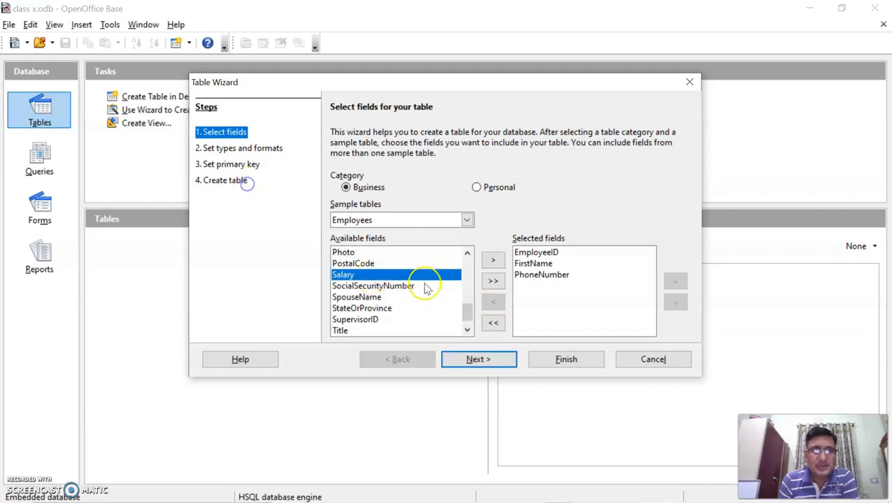
{"action": "left_click", "coordinate": [493, 260]}
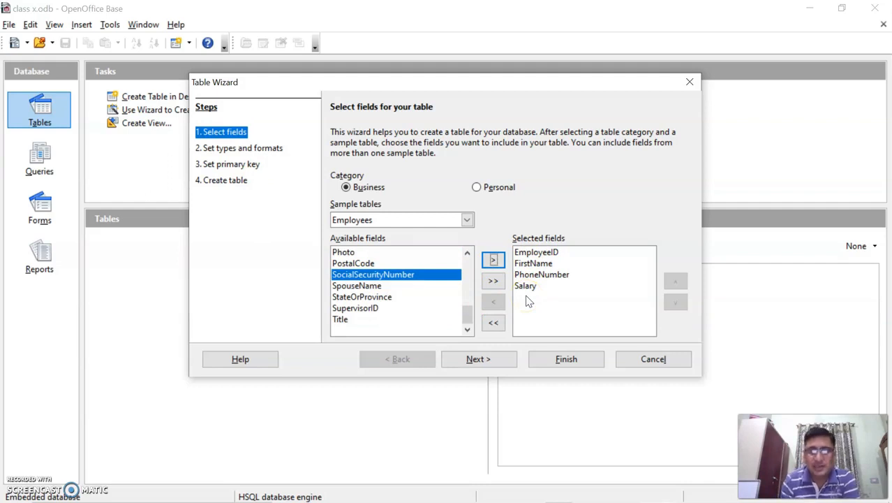
{"action": "left_click", "coordinate": [489, 360]}
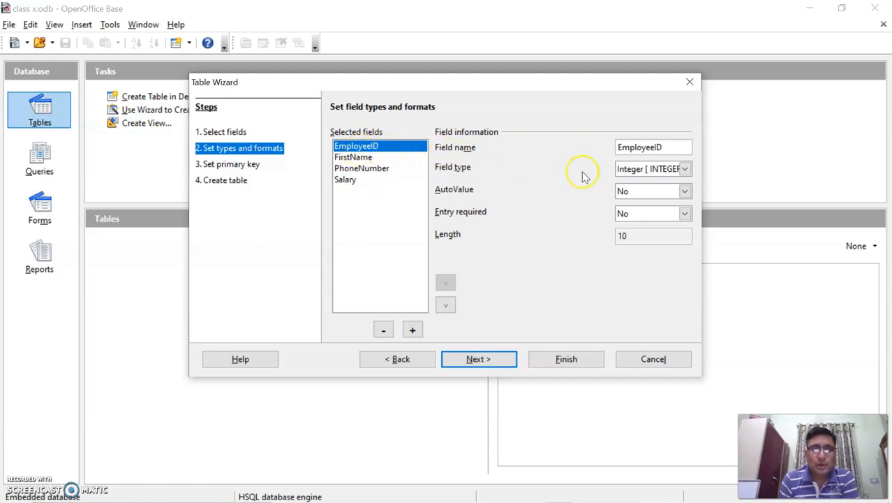
Step: Keep EmployeeID as Integer and make it a required entry
{"action": "left_click", "coordinate": [686, 169]}
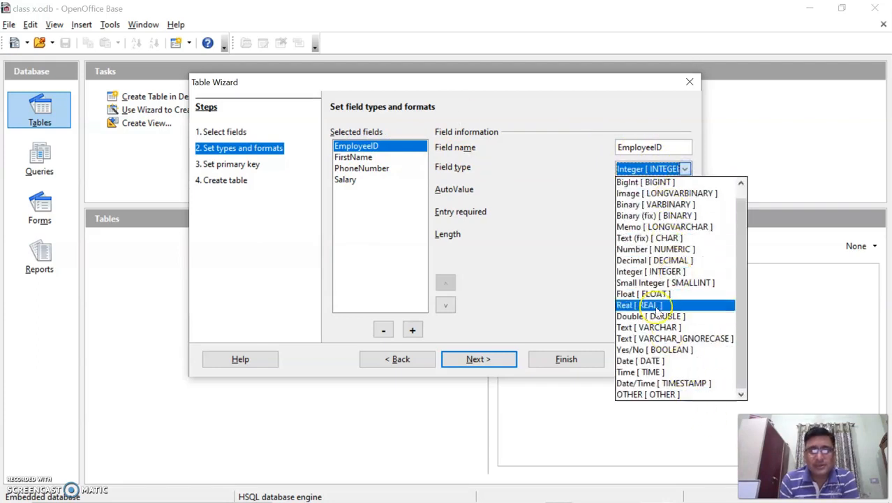
{"action": "left_click", "coordinate": [361, 126]}
{"action": "left_click", "coordinate": [541, 186]}
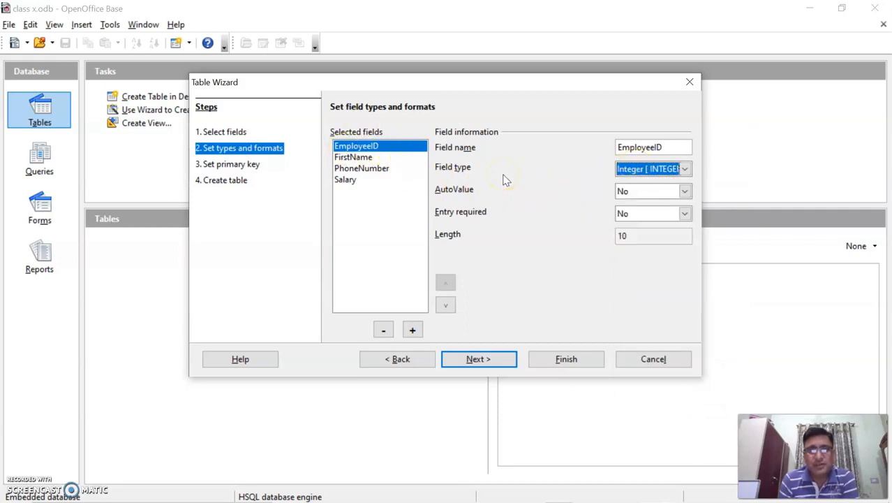
{"action": "left_click", "coordinate": [639, 173]}
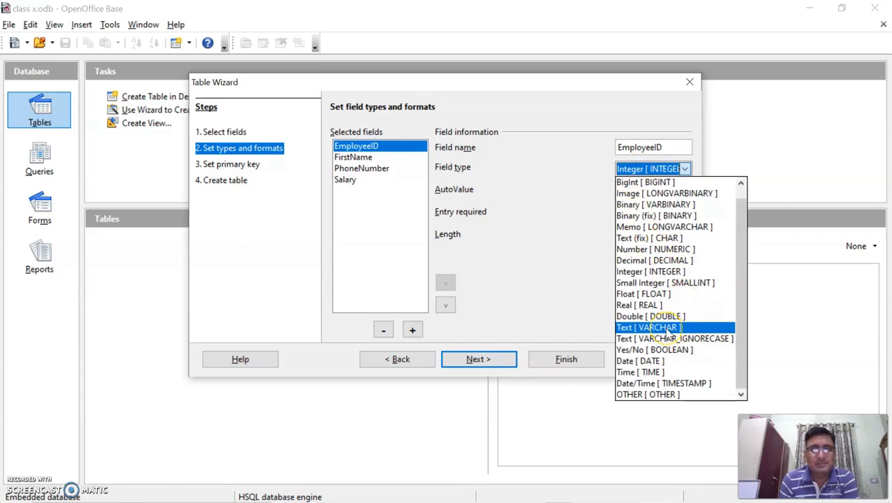
{"action": "left_click", "coordinate": [564, 245]}
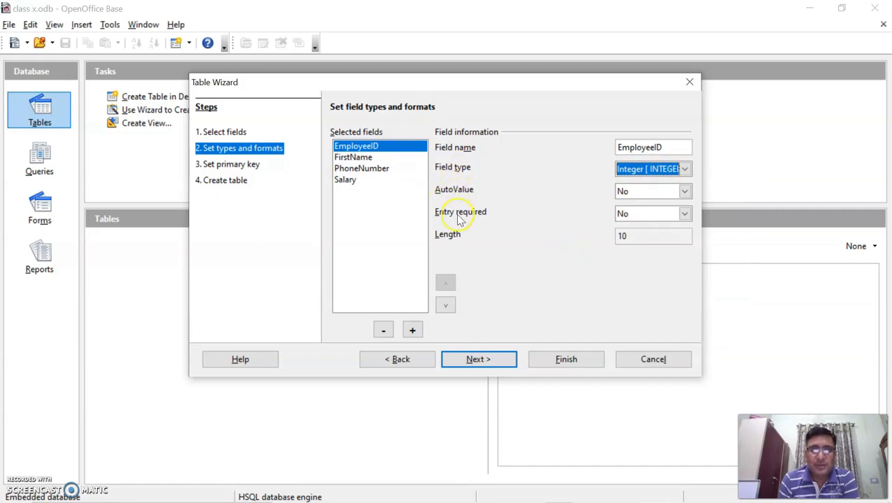
{"action": "left_click", "coordinate": [684, 213]}
{"action": "left_click", "coordinate": [650, 225]}
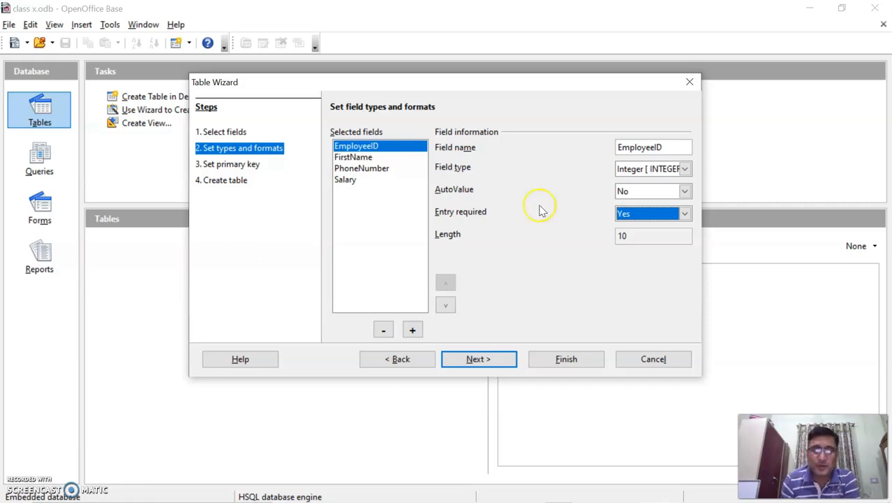
Step: Make FirstName required, then check PhoneNumber and Salary, keeping Salary as Decimal
{"action": "left_click", "coordinate": [370, 157]}
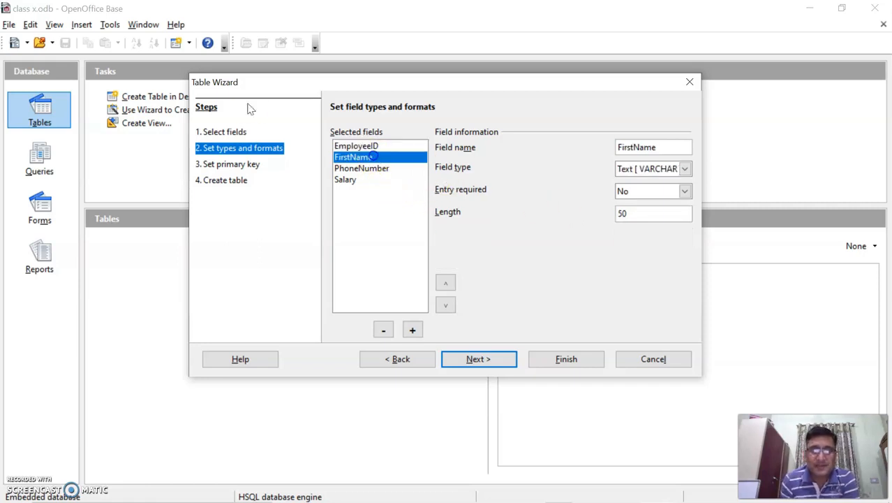
{"action": "left_click", "coordinate": [685, 191]}
{"action": "left_click", "coordinate": [661, 205]}
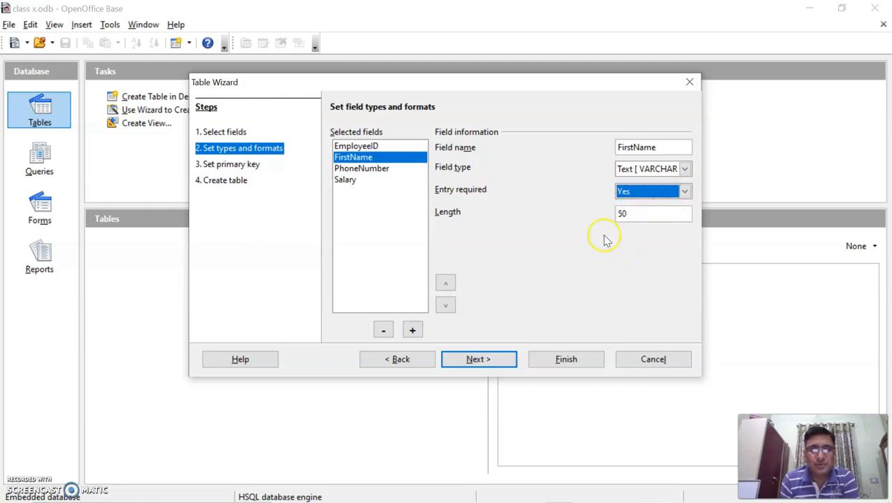
{"action": "left_click", "coordinate": [364, 170]}
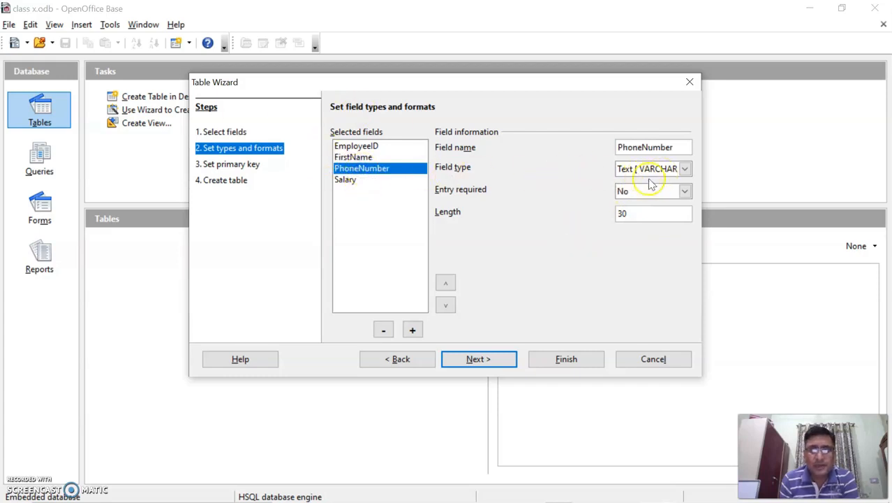
{"action": "left_click", "coordinate": [366, 181]}
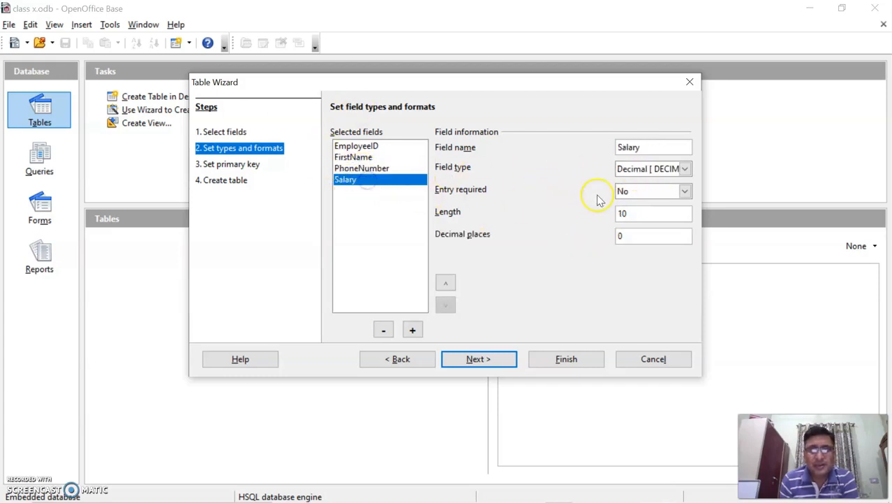
{"action": "left_click", "coordinate": [685, 169]}
{"action": "left_click", "coordinate": [685, 169]}
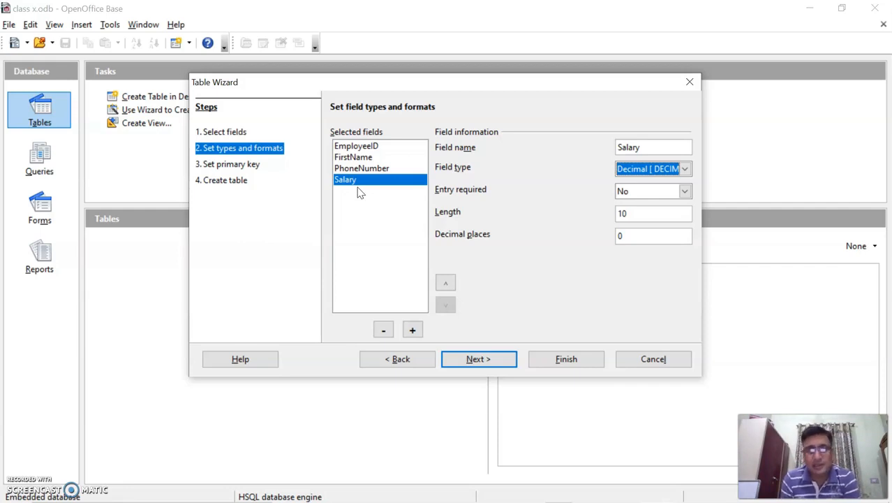
Step: Review the settings of all four fields, ending on EmployeeID
{"action": "left_click", "coordinate": [359, 145]}
{"action": "left_click", "coordinate": [366, 157]}
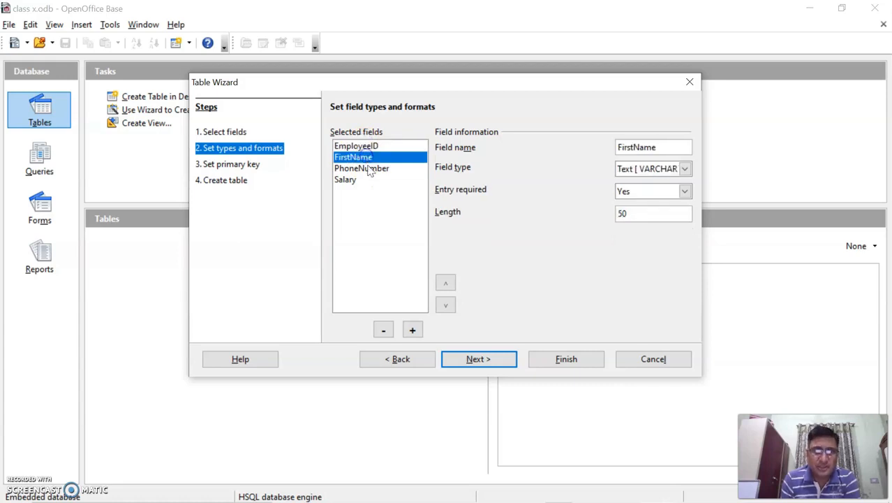
{"action": "left_click", "coordinate": [364, 168]}
{"action": "left_click", "coordinate": [361, 179]}
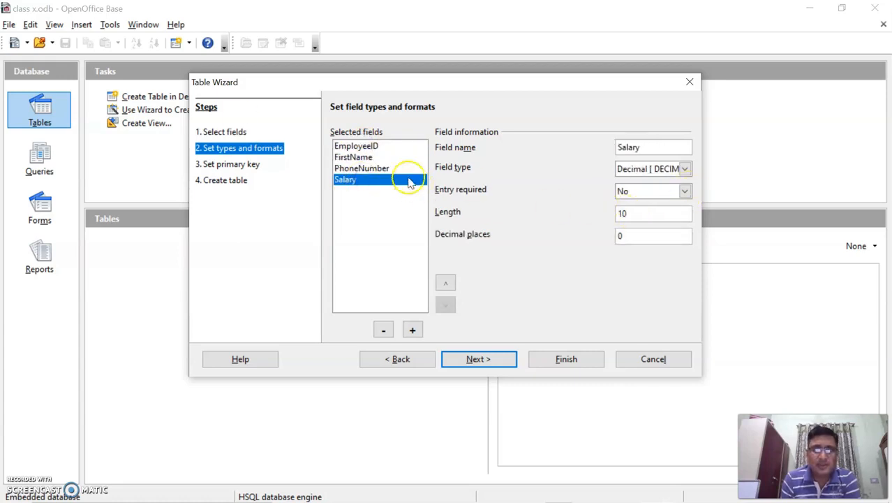
{"action": "left_click", "coordinate": [381, 157]}
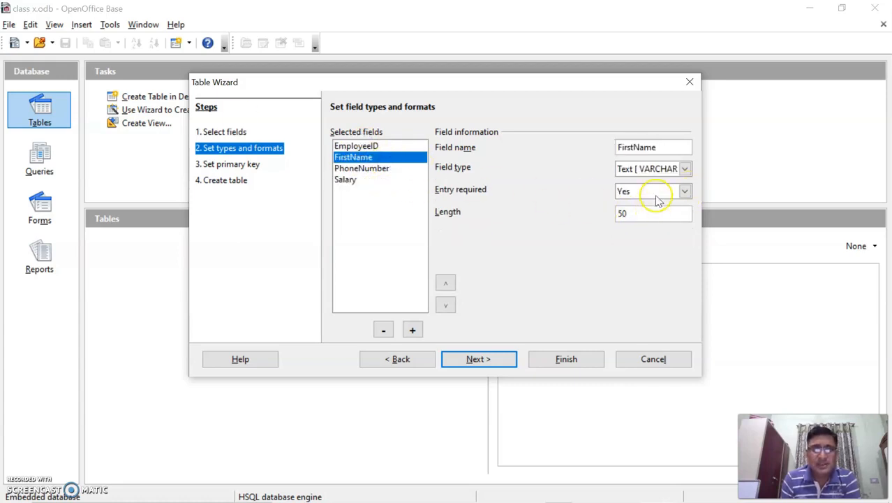
{"action": "left_click", "coordinate": [380, 146]}
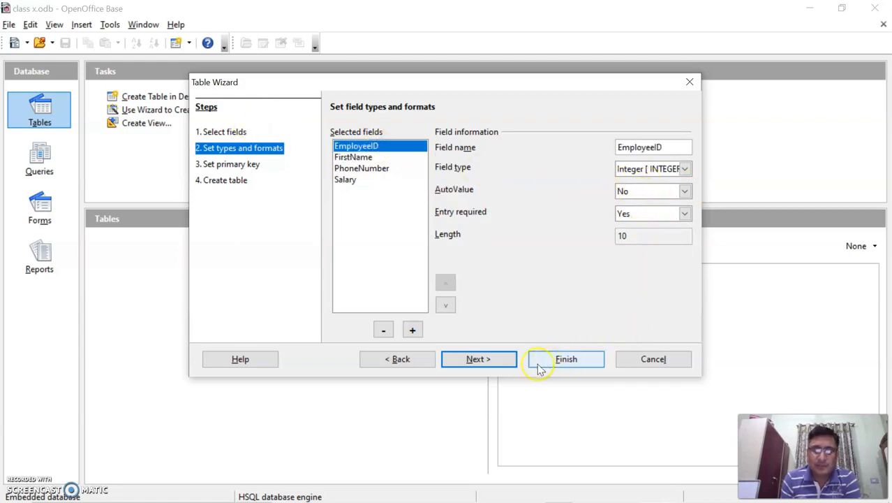
Step: Use the existing EmployeeID field as the table's primary key
{"action": "left_click", "coordinate": [479, 359]}
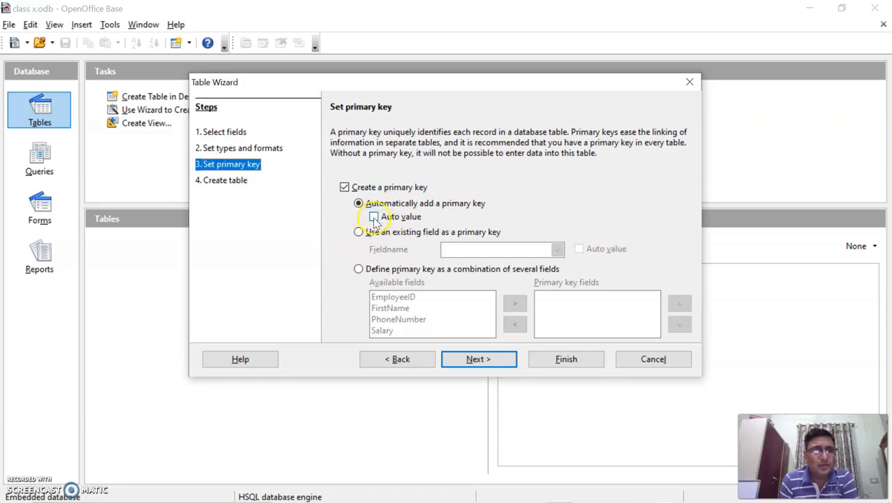
{"action": "left_click", "coordinate": [357, 233]}
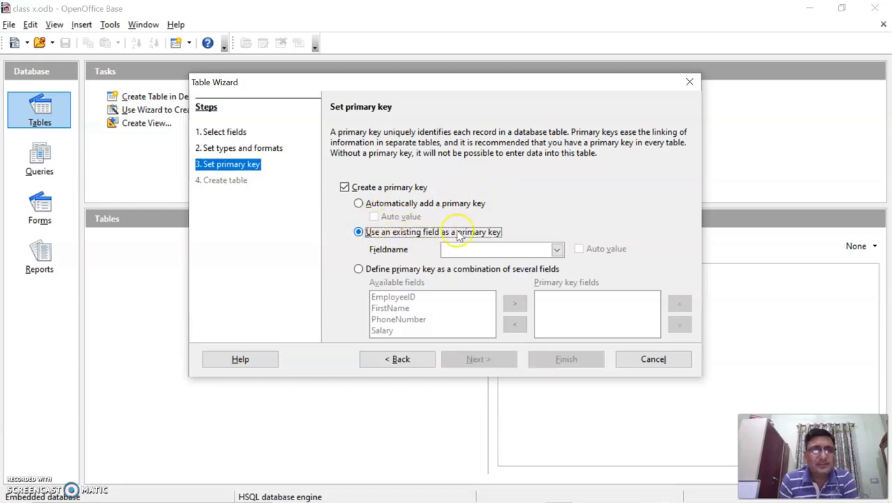
{"action": "left_click", "coordinate": [556, 249]}
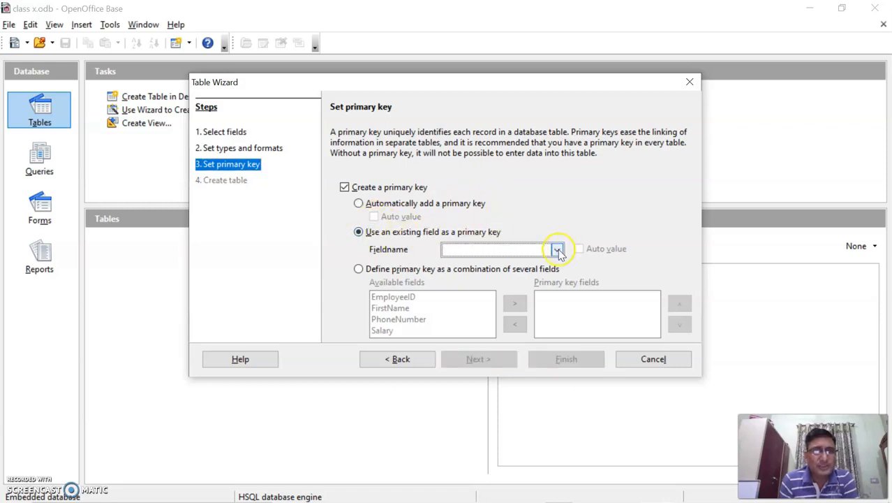
{"action": "left_click", "coordinate": [522, 264]}
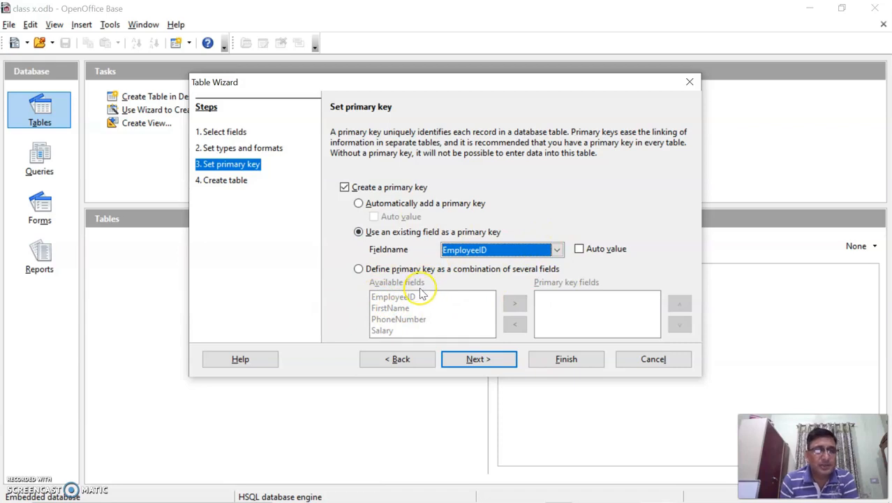
{"action": "left_click", "coordinate": [478, 359]}
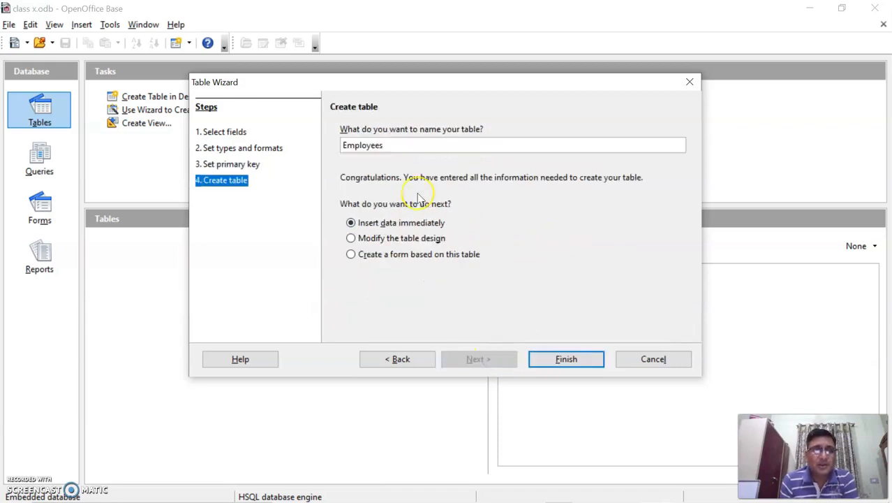
Step: Rename the table to Emp and create it with Insert data immediately
{"action": "left_click", "coordinate": [410, 147]}
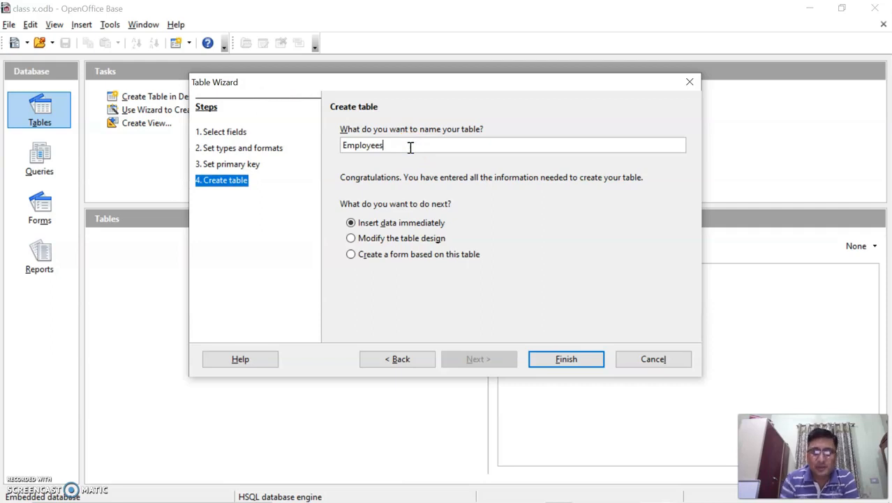
{"action": "key", "text": "BackSpace"}
{"action": "key", "text": "BackSpace"}
{"action": "key", "text": "BackSpace"}
{"action": "key", "text": "BackSpace"}
{"action": "key", "text": "BackSpace"}
{"action": "key", "text": "BackSpace"}
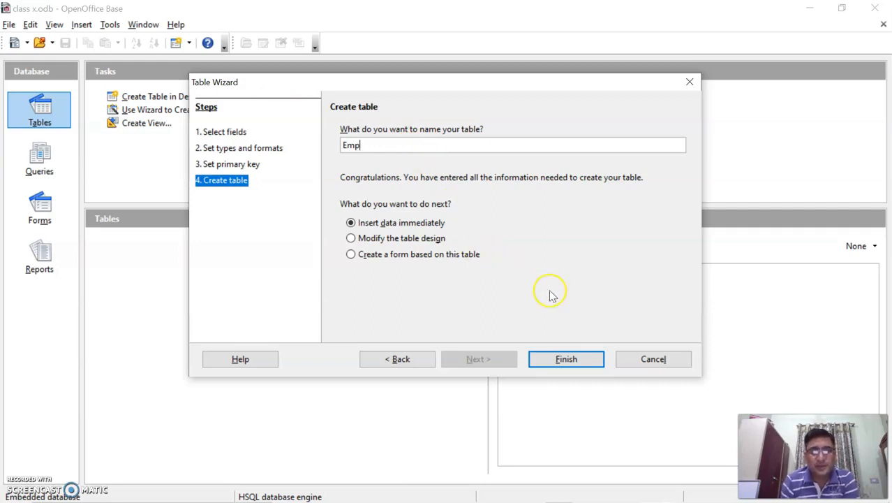
{"action": "left_click", "coordinate": [571, 359]}
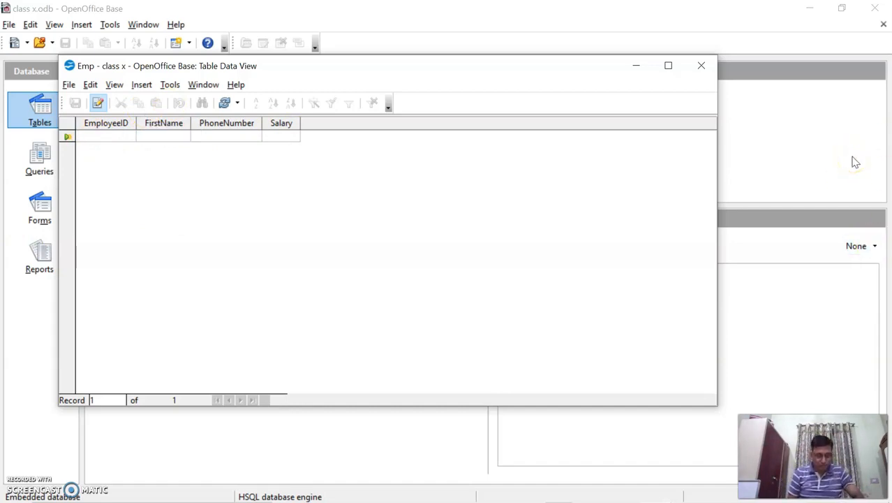
{"action": "type", "text": "121"}
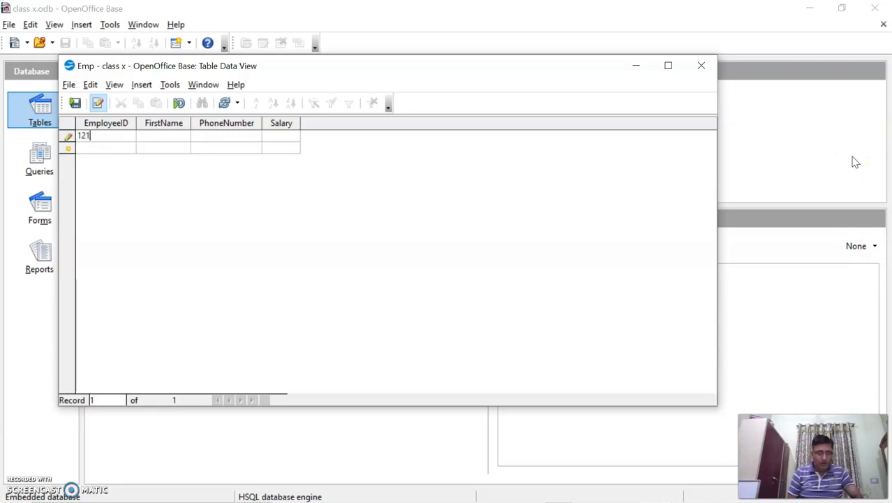
{"action": "key", "text": "Tab"}
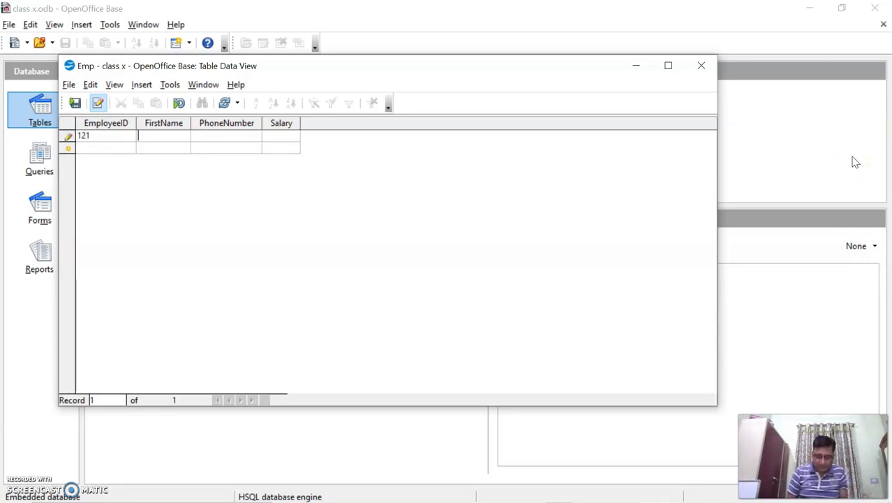
{"action": "type", "text": "pawan"}
{"action": "key", "text": "BackSpace"}
{"action": "key", "text": "BackSpace"}
{"action": "key", "text": "BackSpace"}
{"action": "key", "text": "BackSpace"}
{"action": "key", "text": "BackSpace"}
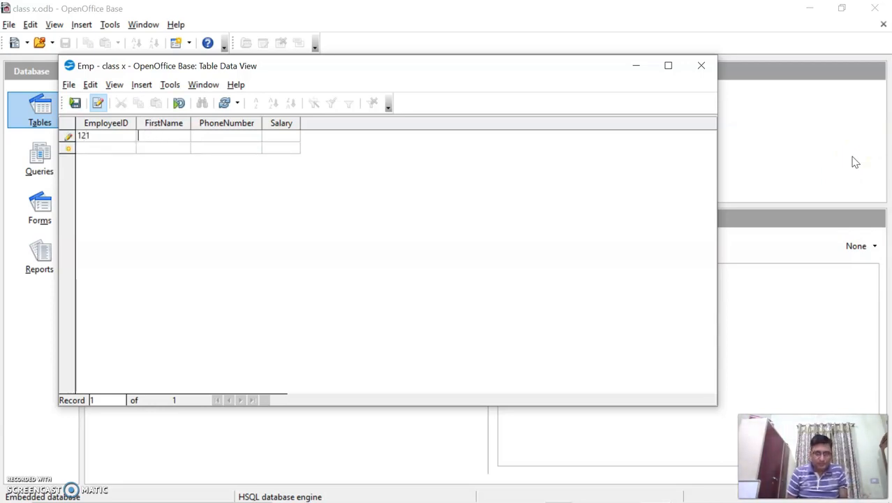
{"action": "type", "text": "PAWAN"}
{"action": "key", "text": "Tab"}
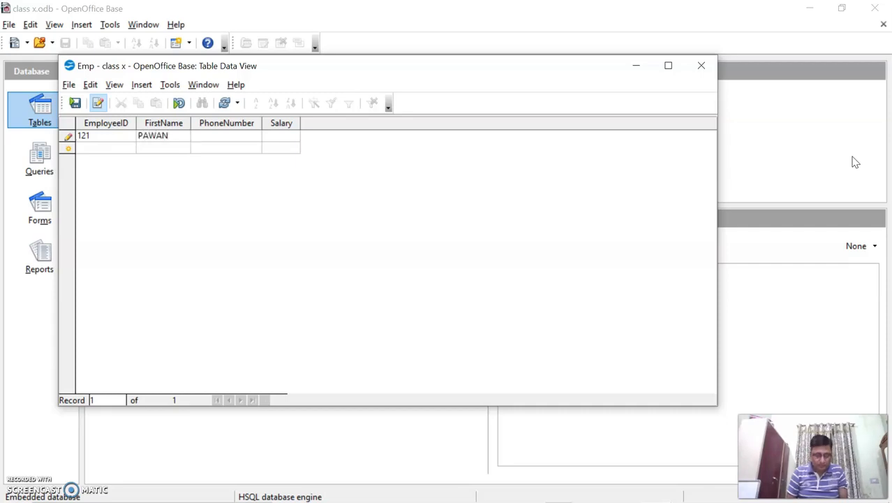
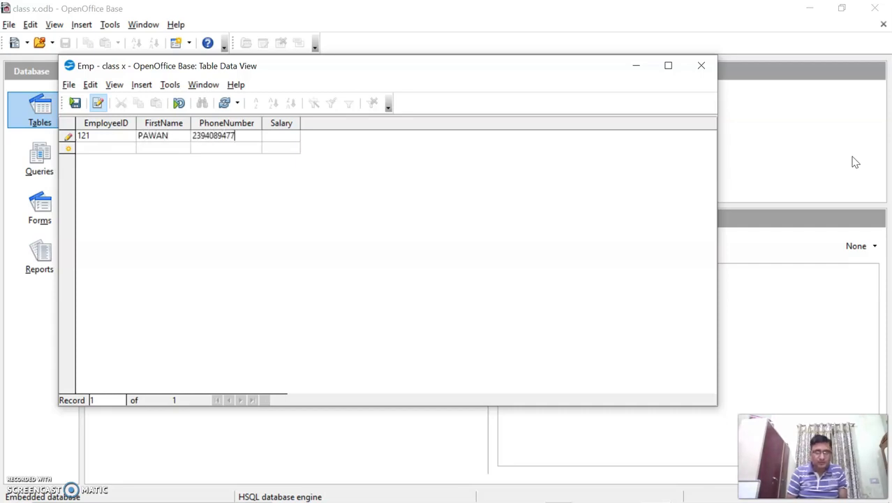
{"action": "key", "text": "Tab"}
{"action": "type", "text": "390"}
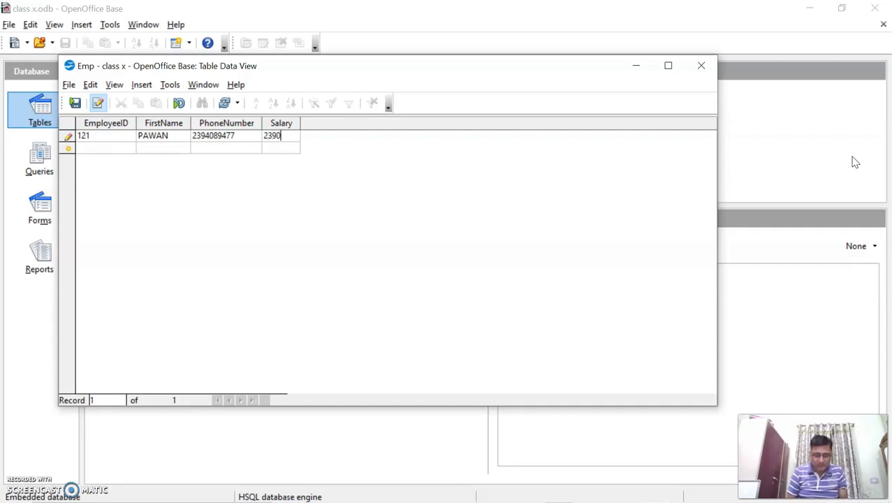
{"action": "key", "text": "Return"}
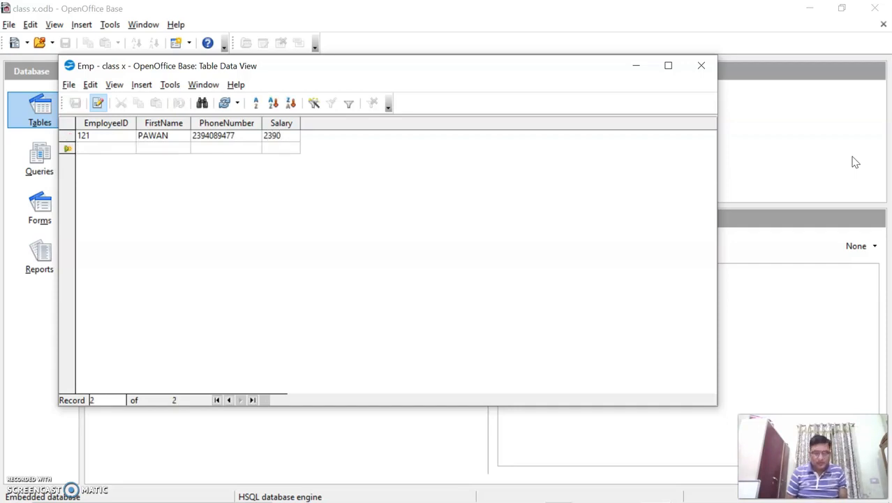
Step: Enter record 232 with phone and salary but no first name, triggering a non-nullable error
{"action": "type", "text": "232"}
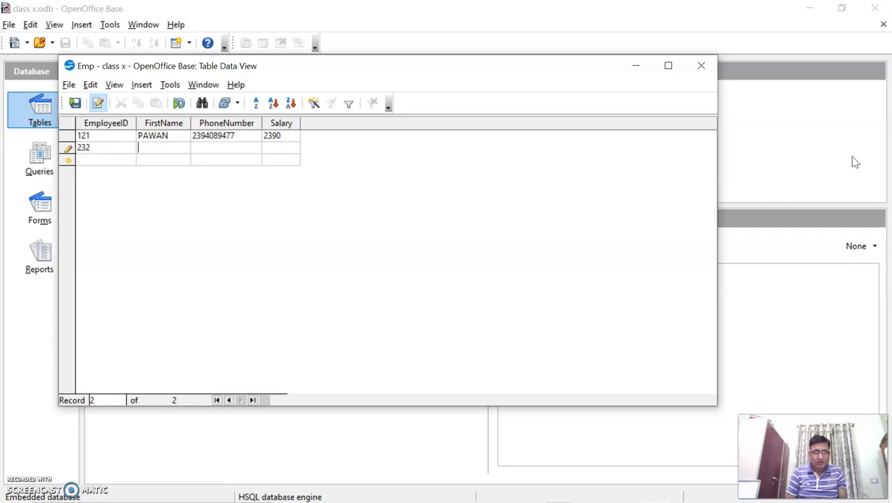
{"action": "key", "text": "Tab"}
{"action": "key", "text": "Tab"}
{"action": "type", "text": "343993"}
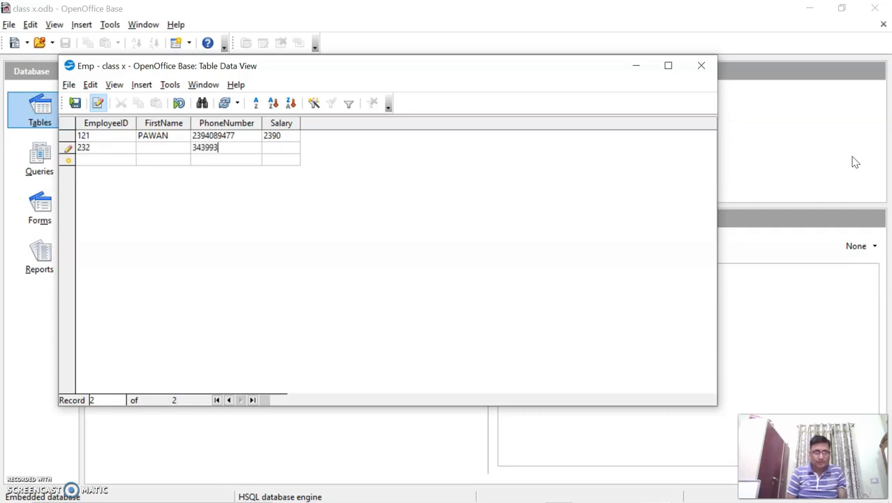
{"action": "type", "text": "894890R48548"}
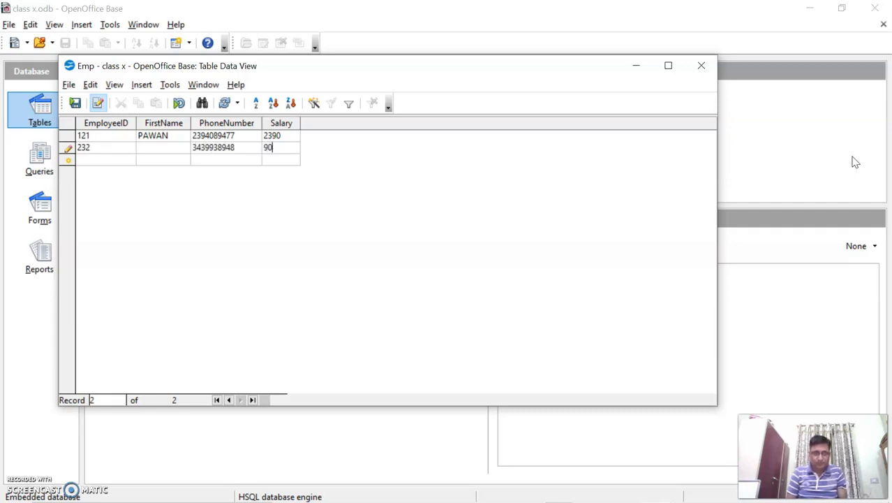
{"action": "key", "text": "BackSpace"}
{"action": "key", "text": "BackSpace"}
{"action": "key", "text": "BackSpace"}
{"action": "key", "text": "BackSpace"}
{"action": "key", "text": "BackSpace"}
{"action": "key", "text": "BackSpace"}
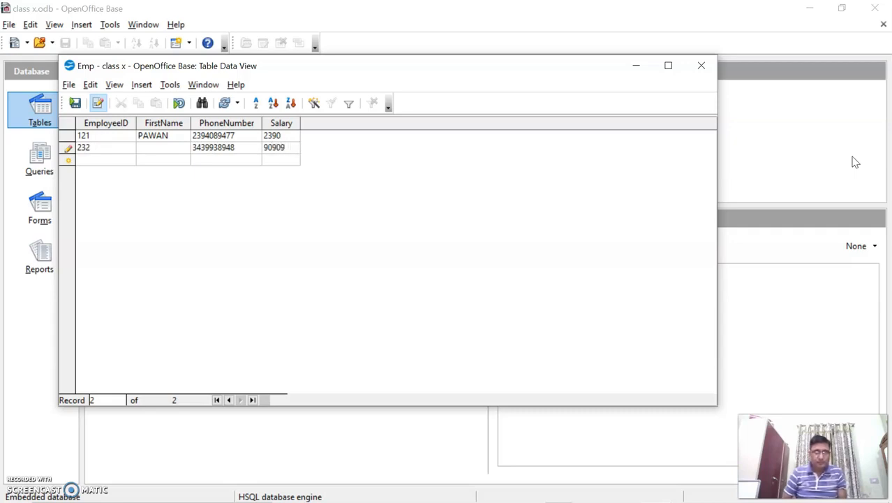
{"action": "key", "text": "Return"}
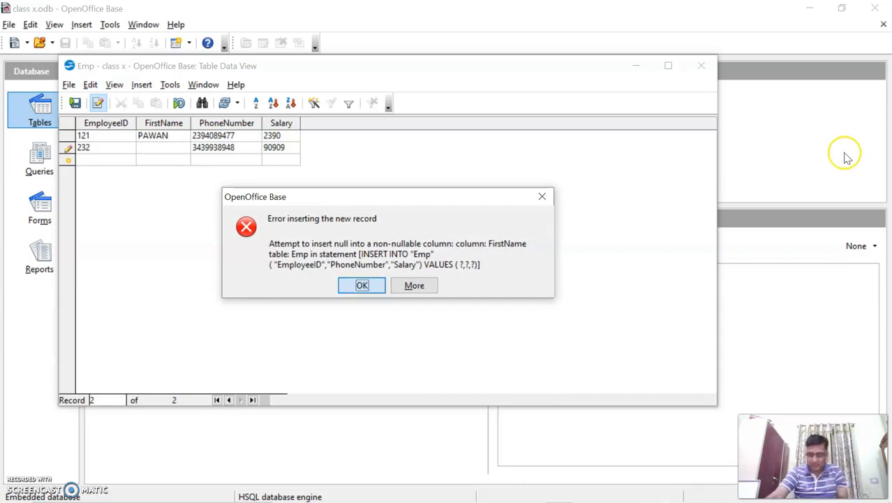
Step: Dismiss the error and give record 232 the first name HARISH
{"action": "key", "text": "Return"}
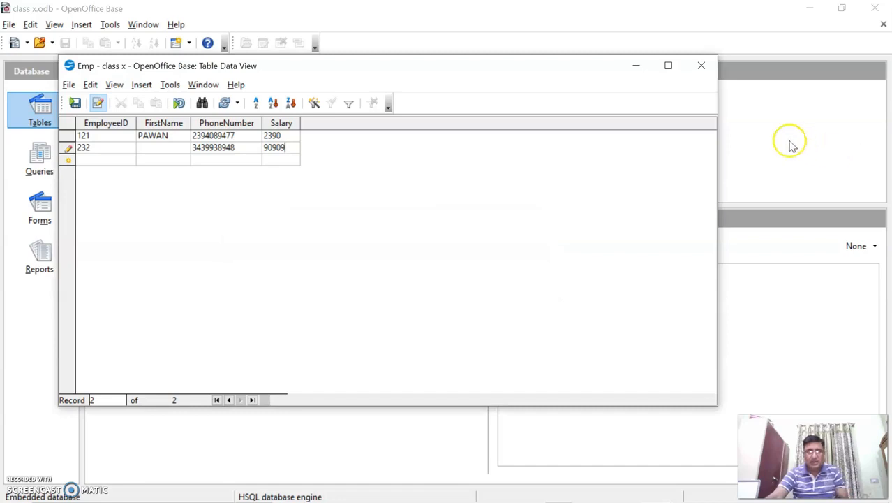
{"action": "left_click", "coordinate": [168, 148]}
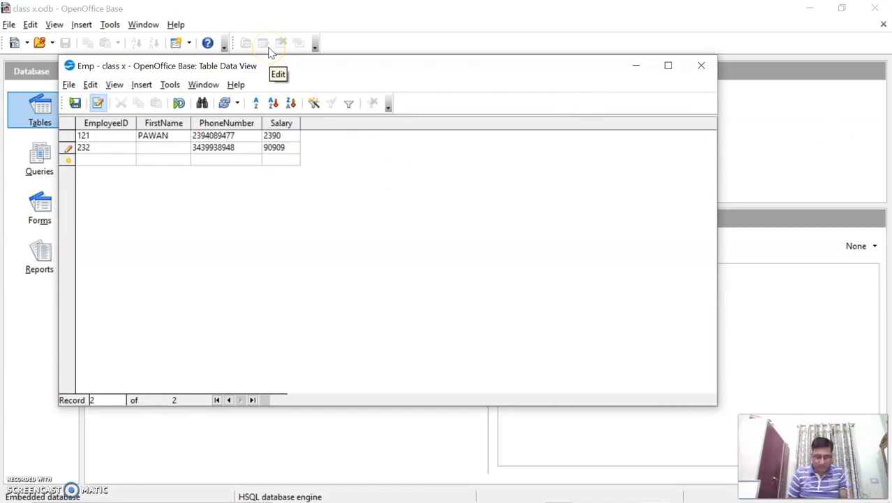
{"action": "type", "text": "HARISH"}
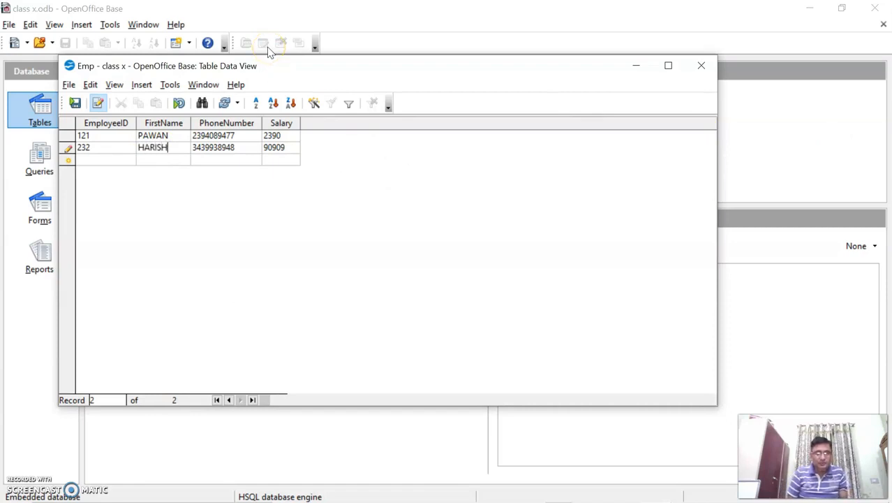
{"action": "key", "text": "Tab"}
{"action": "key", "text": "Tab"}
{"action": "key", "text": "Tab"}
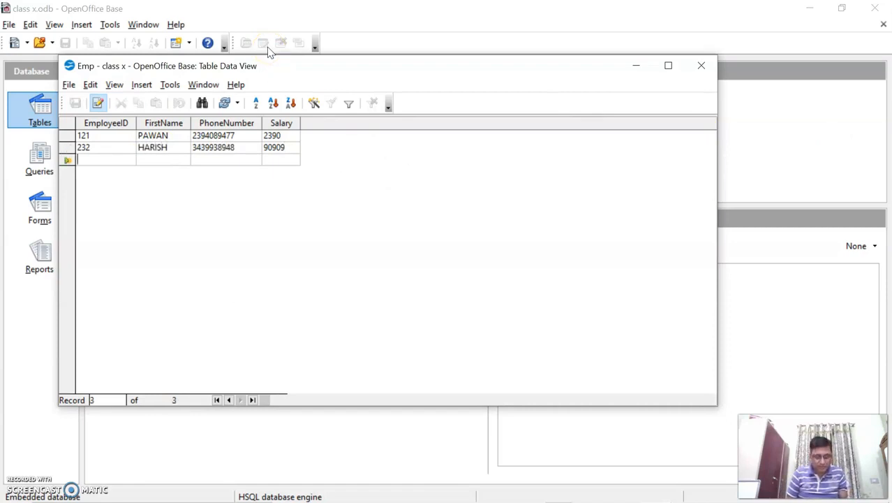
Step: Add a row with ID 121, GARIMA, phone 3439388 and salary 89084, hitting a duplicate-ID error
{"action": "type", "text": "121 "}
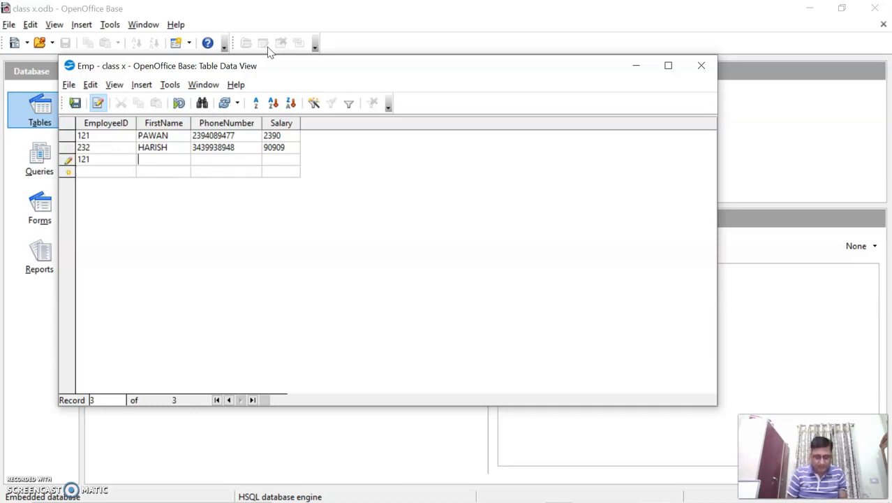
{"action": "type", "text": "GARIMA "}
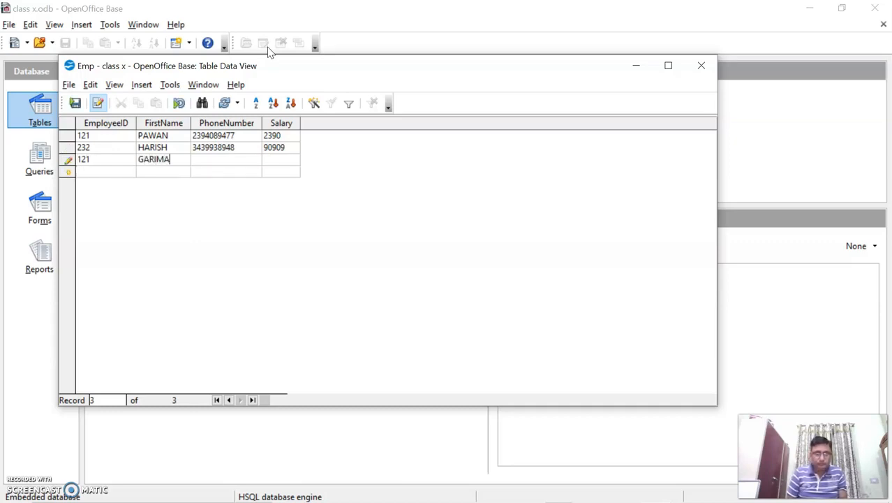
{"action": "type", "text": "3439388"}
{"action": "key", "text": "Tab"}
{"action": "type", "text": "89084"}
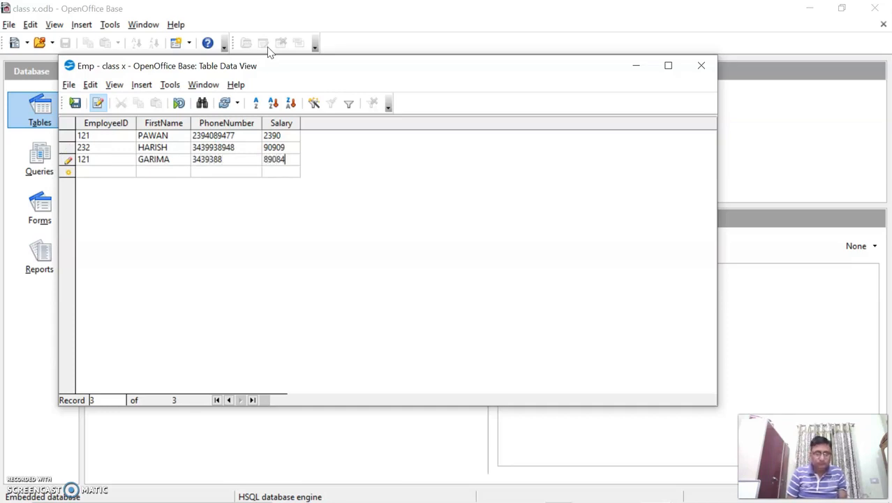
{"action": "key", "text": "Tab"}
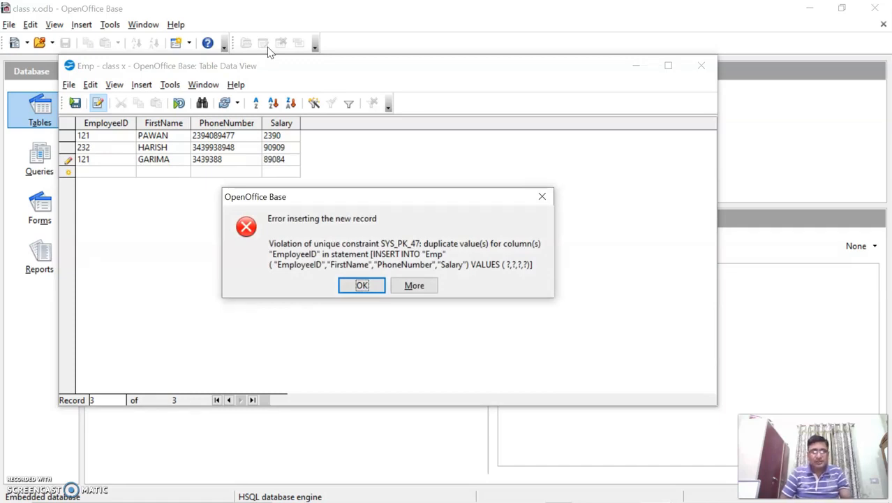
Step: Dismiss the duplicate-ID error and change the third record's EmployeeID to 435
{"action": "key", "text": "Return"}
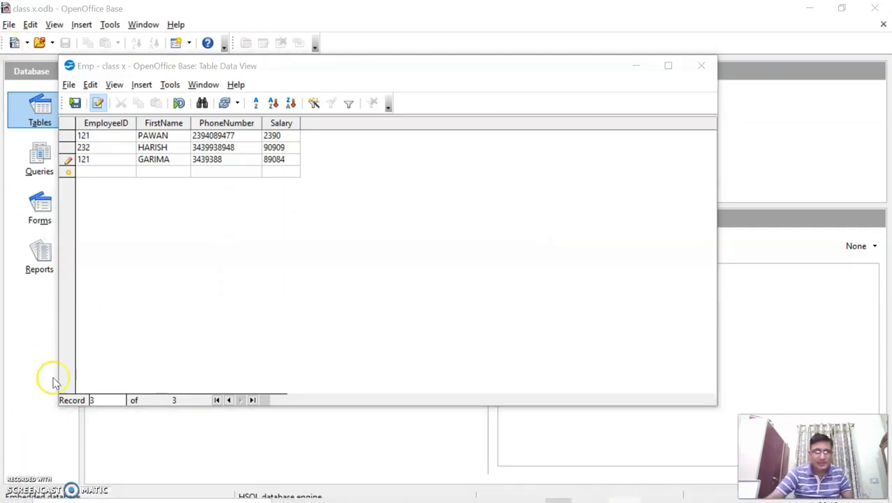
{"action": "left_click", "coordinate": [94, 162]}
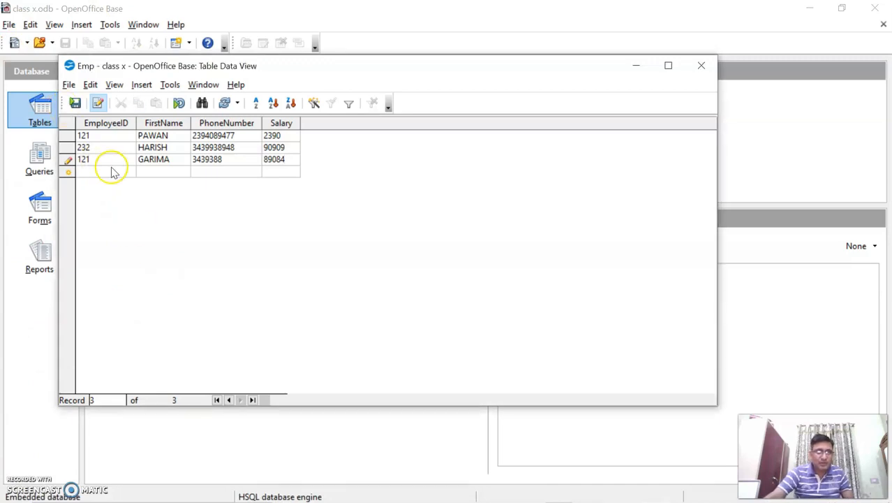
{"action": "key", "text": "BackSpace"}
{"action": "key", "text": "BackSpace"}
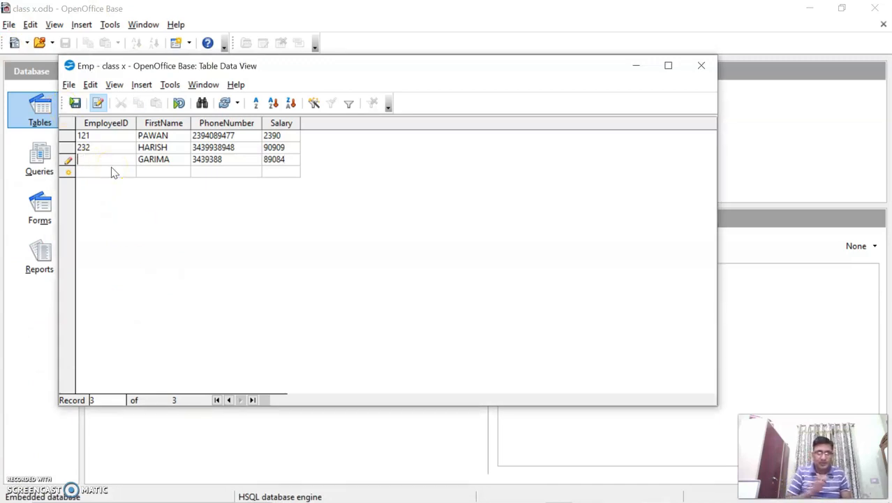
{"action": "type", "text": "435"}
{"action": "key", "text": "Tab"}
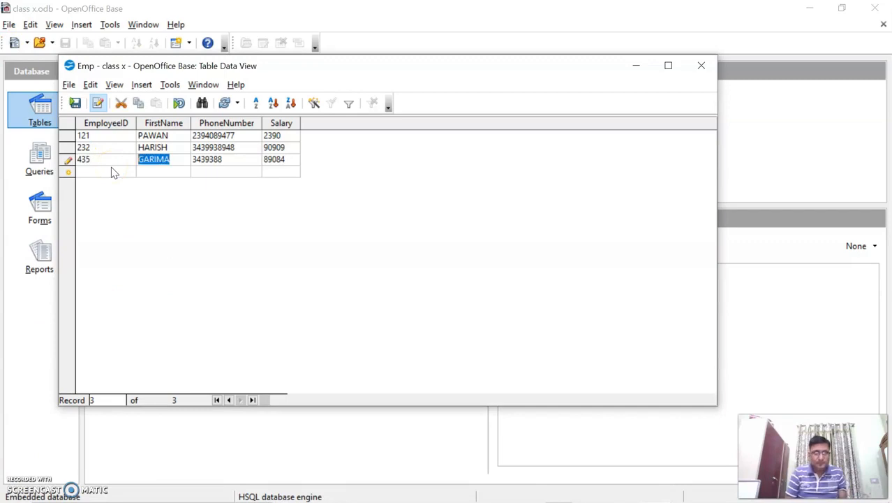
{"action": "key", "text": "Tab"}
Step: Add employee 8698, LAVISH, with salary 869860 and no phone number
{"action": "key", "text": "Tab"}
{"action": "key", "text": "Tab"}
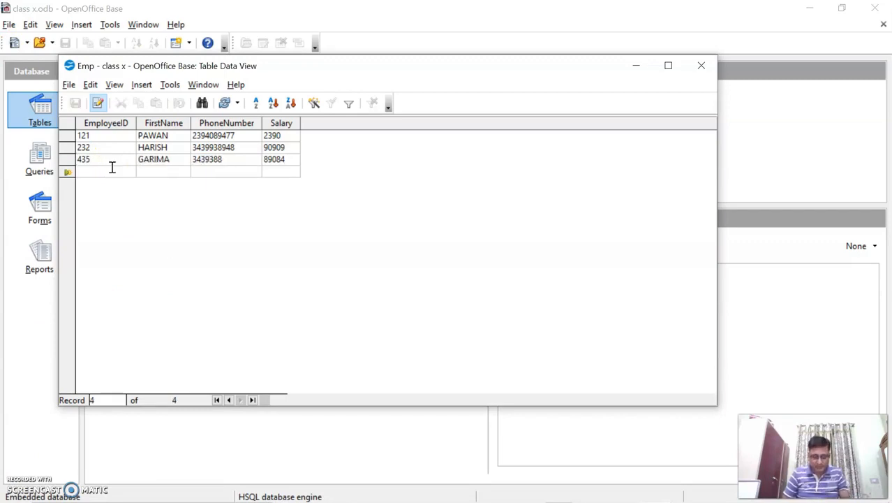
{"action": "type", "text": "8698"}
{"action": "key", "text": "Tab"}
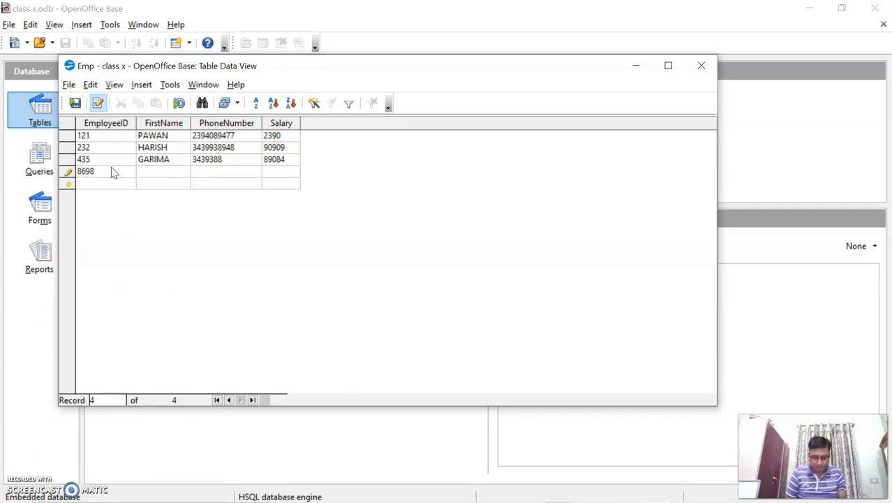
{"action": "type", "text": "LAVISH"}
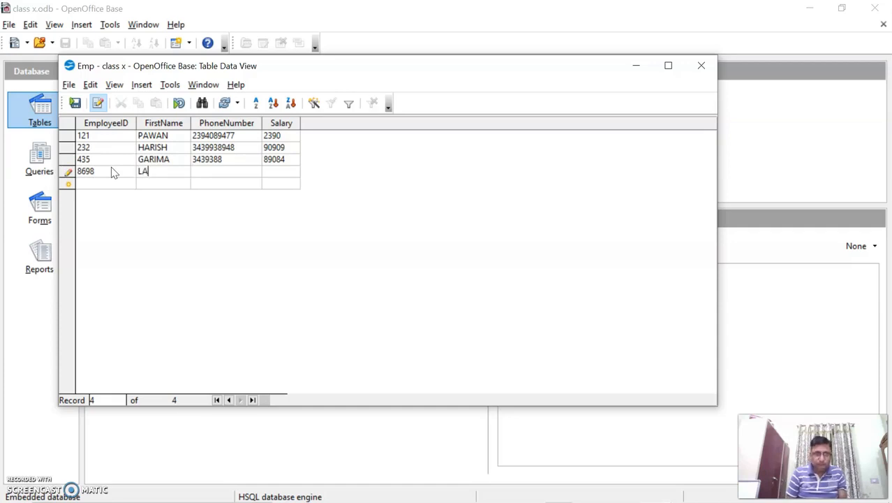
{"action": "key", "text": "Tab"}
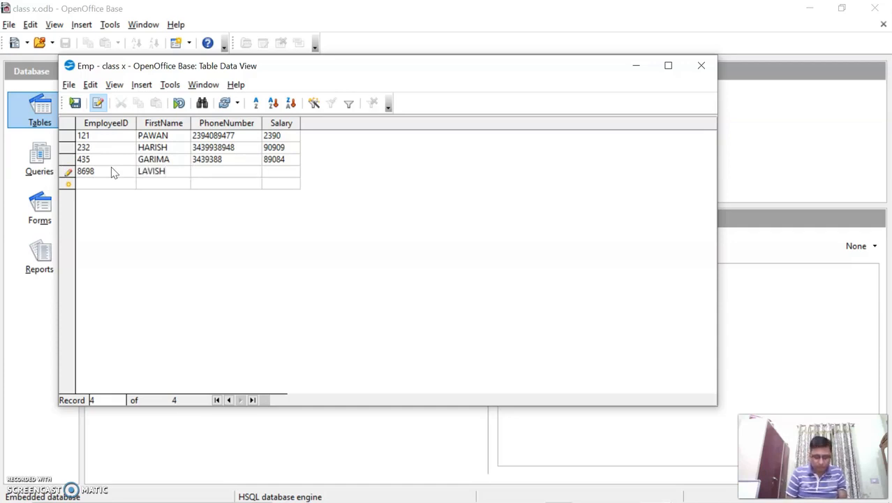
{"action": "type", "text": "869860"}
{"action": "key", "text": "Tab"}
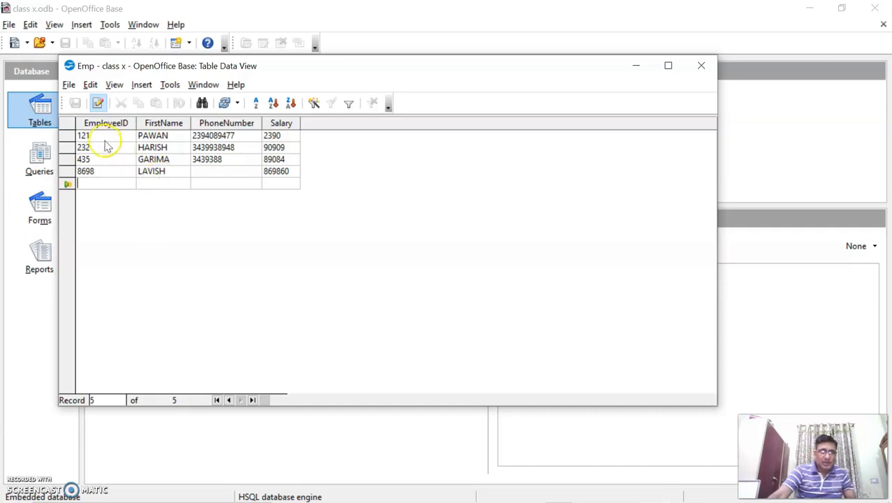
{"action": "left_click", "coordinate": [67, 85]}
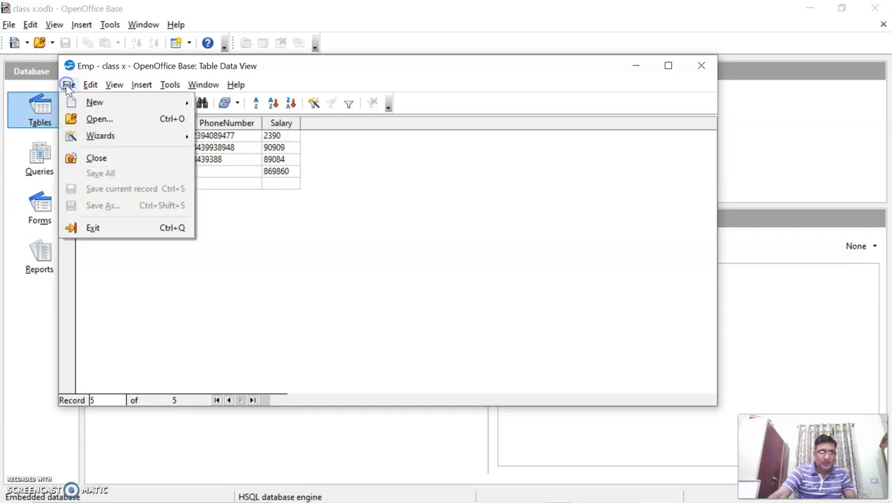
{"action": "left_click", "coordinate": [278, 220]}
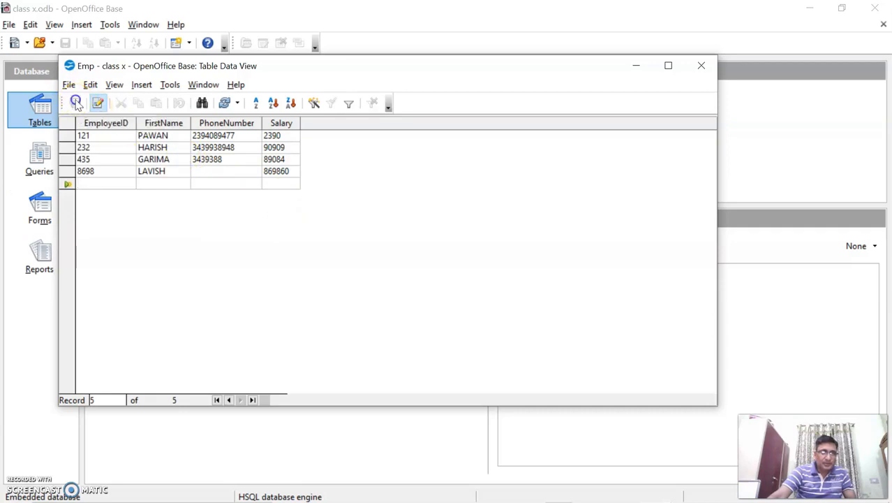
{"action": "left_click", "coordinate": [75, 103]}
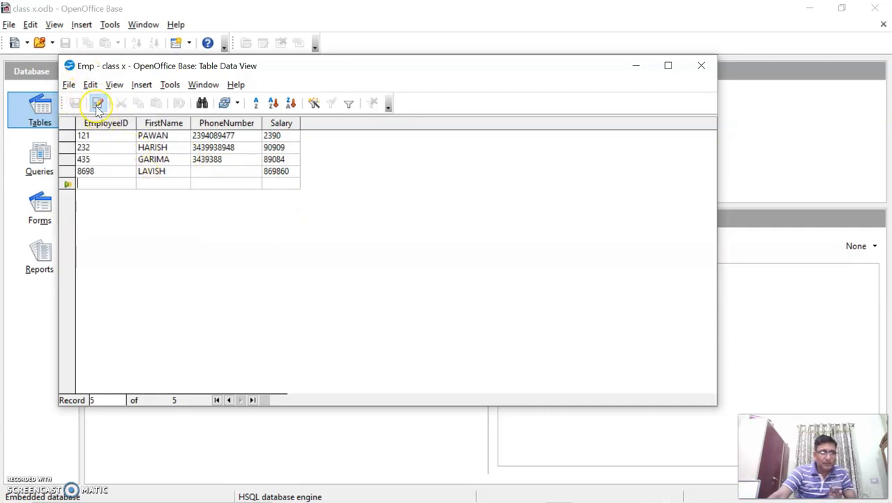
Step: Close the Emp table and reopen it to confirm all four employee records remain
{"action": "left_click", "coordinate": [699, 70]}
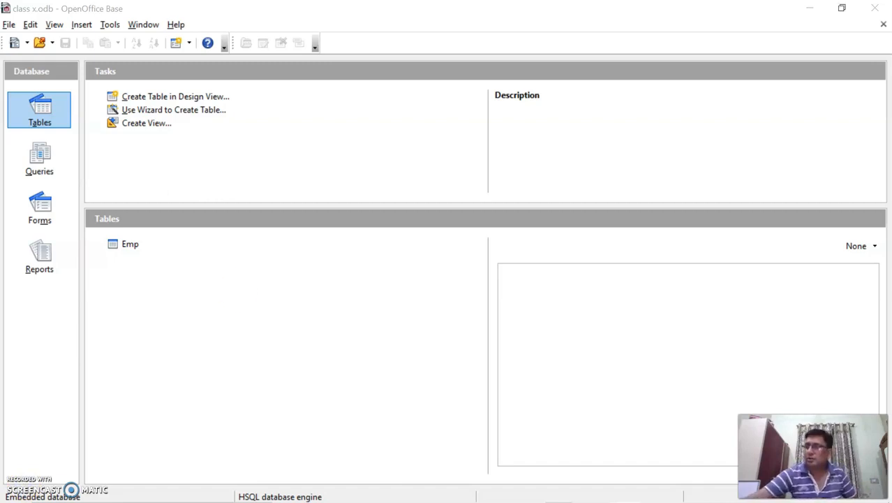
{"action": "double_click", "coordinate": [130, 246]}
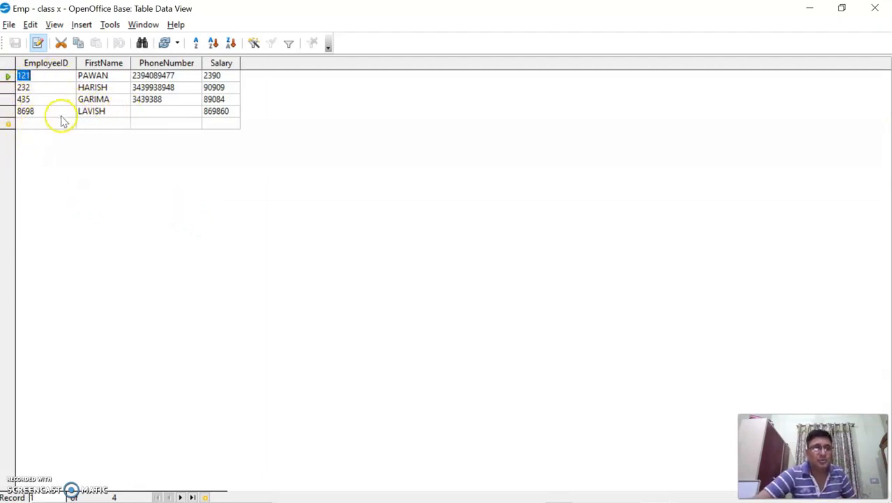
Step: Delete employee 8698 LAVISH's row from the Emp table and confirm the deletion
{"action": "left_click", "coordinate": [6, 112]}
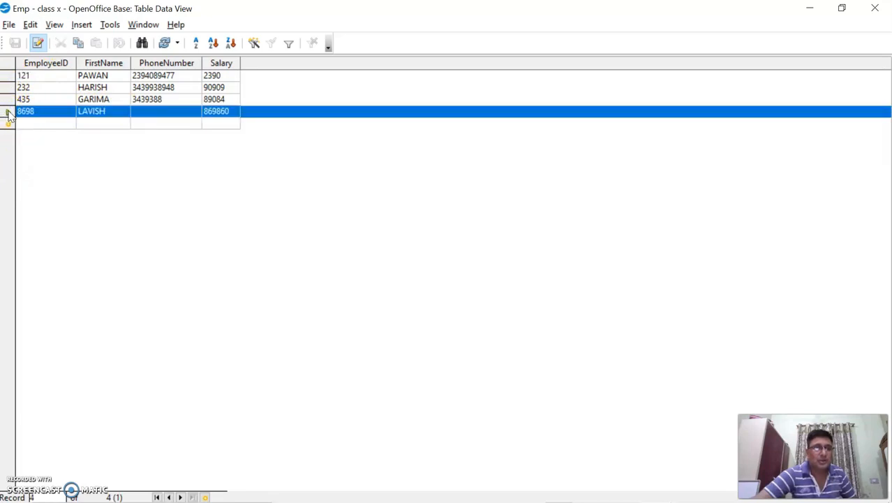
{"action": "right_click", "coordinate": [8, 114]}
{"action": "left_click", "coordinate": [10, 112]}
{"action": "right_click", "coordinate": [14, 110]}
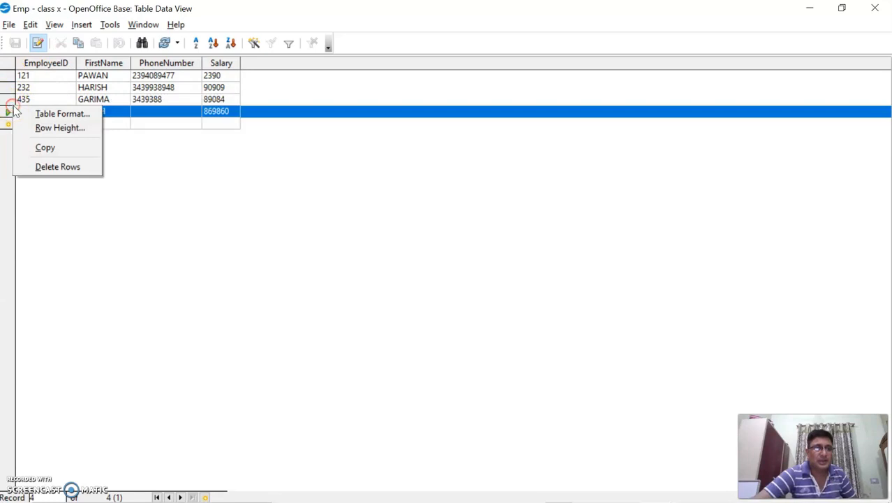
{"action": "left_click", "coordinate": [48, 172]}
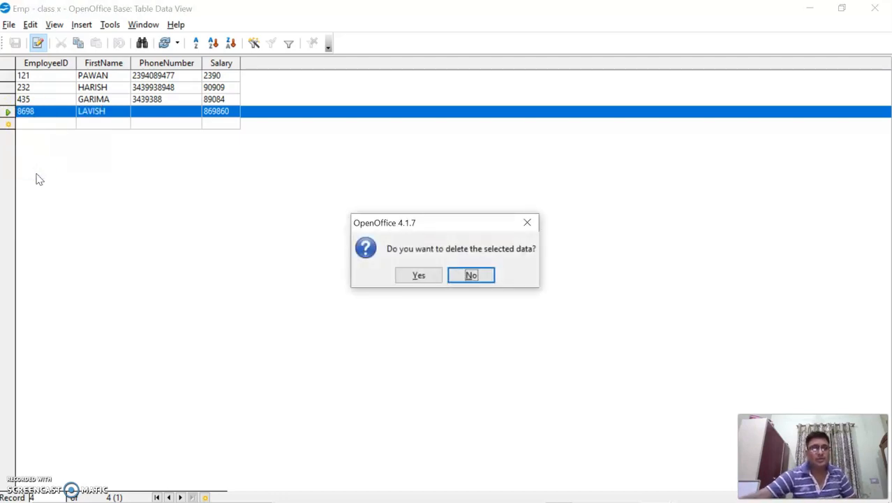
{"action": "left_click", "coordinate": [419, 276]}
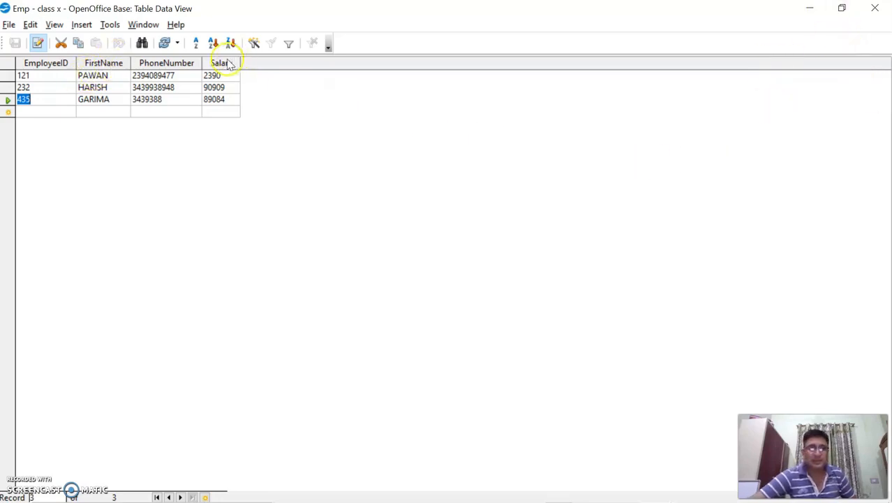
Step: Sort the Emp records by FirstName, ascending and then descending
{"action": "left_click", "coordinate": [98, 63]}
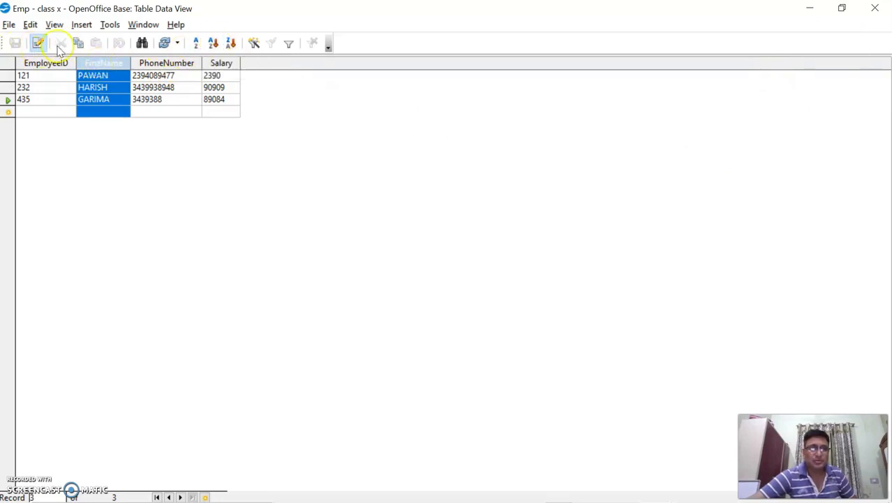
{"action": "left_click", "coordinate": [231, 45]}
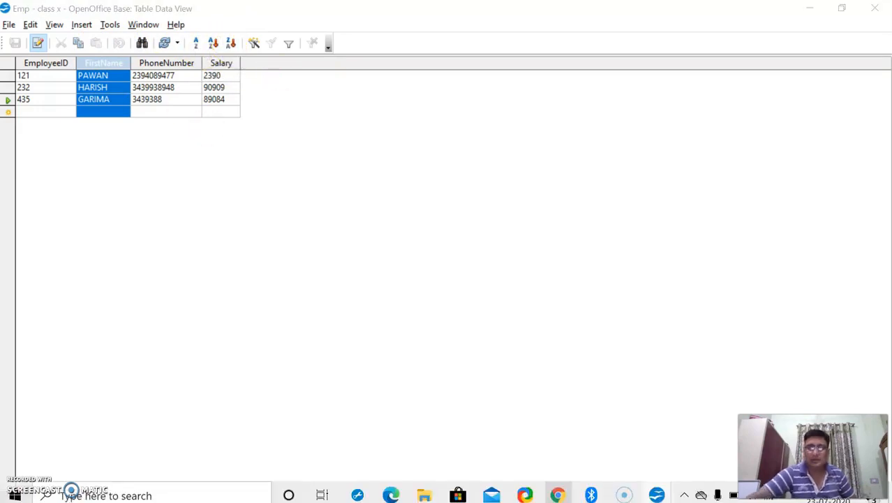
{"action": "left_click", "coordinate": [215, 44]}
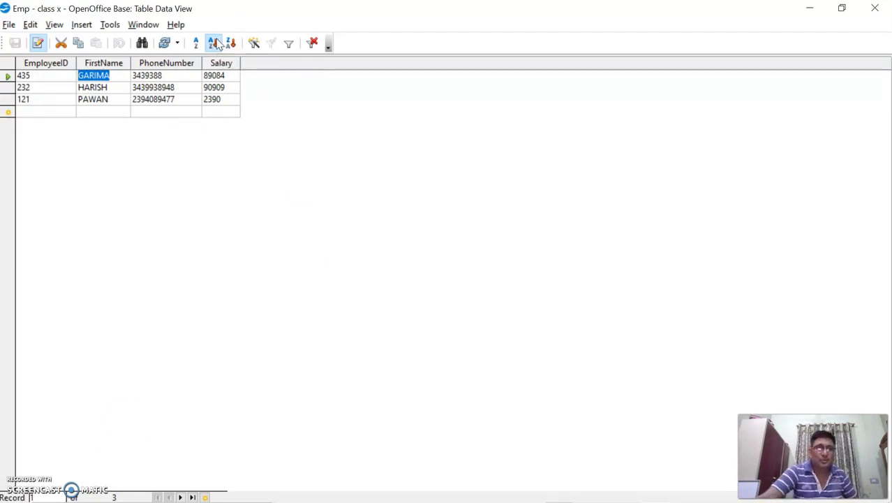
{"action": "left_click", "coordinate": [234, 44]}
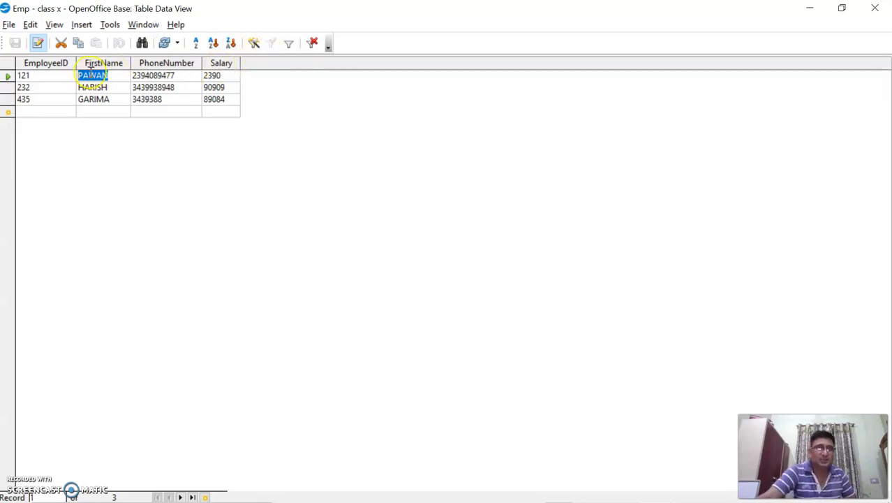
Step: Sort the Emp records by Salary, lowest to highest and then highest to lowest
{"action": "left_click", "coordinate": [231, 64]}
{"action": "left_click", "coordinate": [213, 43]}
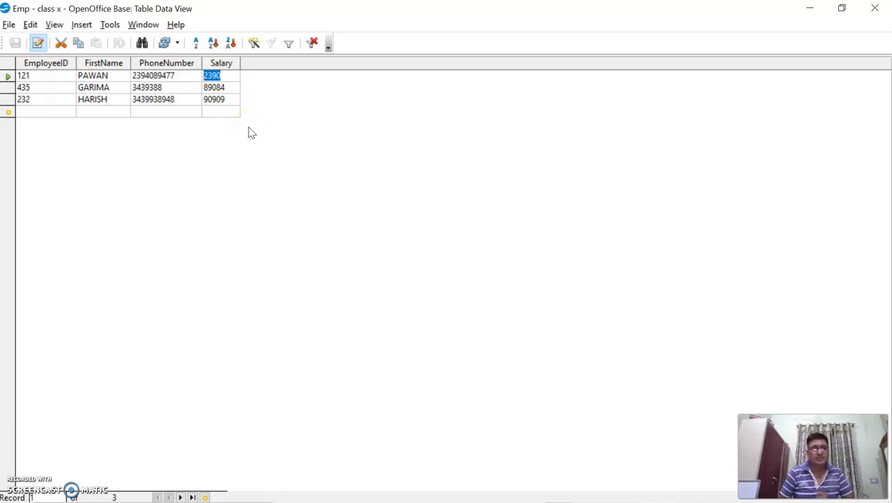
{"action": "left_click", "coordinate": [232, 43]}
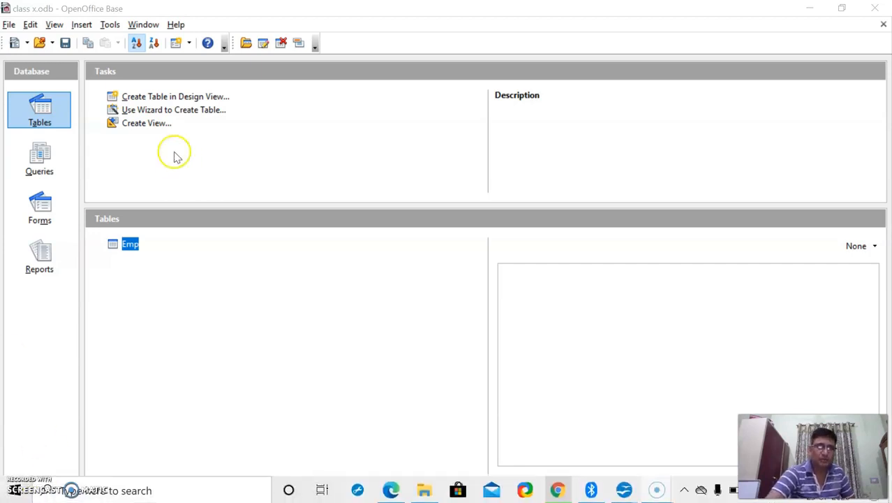
Step: Start a new table in Design View with the cursor in the first Field Name cell
{"action": "left_click", "coordinate": [187, 102]}
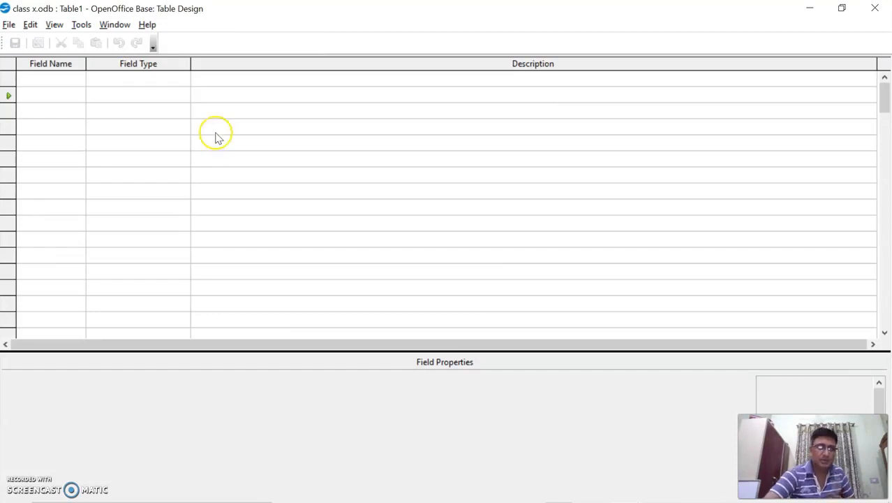
{"action": "left_click", "coordinate": [50, 79]}
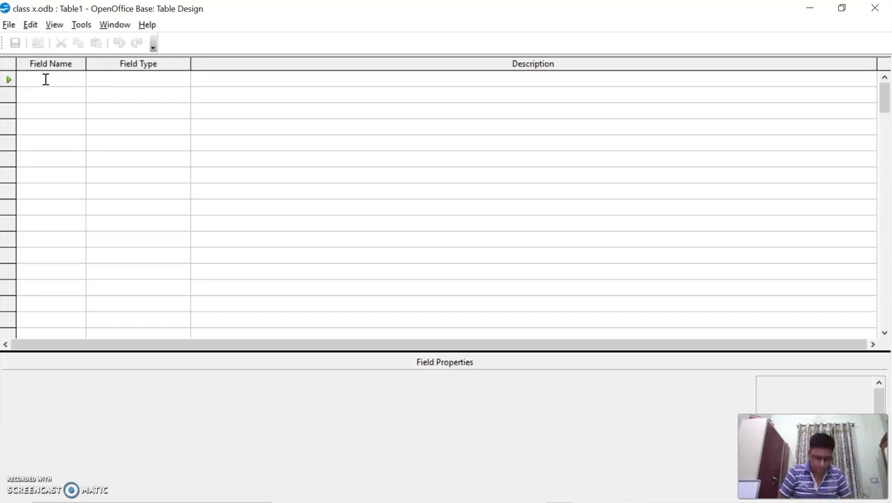
Step: Name the first field EMPOYEEID and set its type to Integer
{"action": "type", "text": "EMP"}
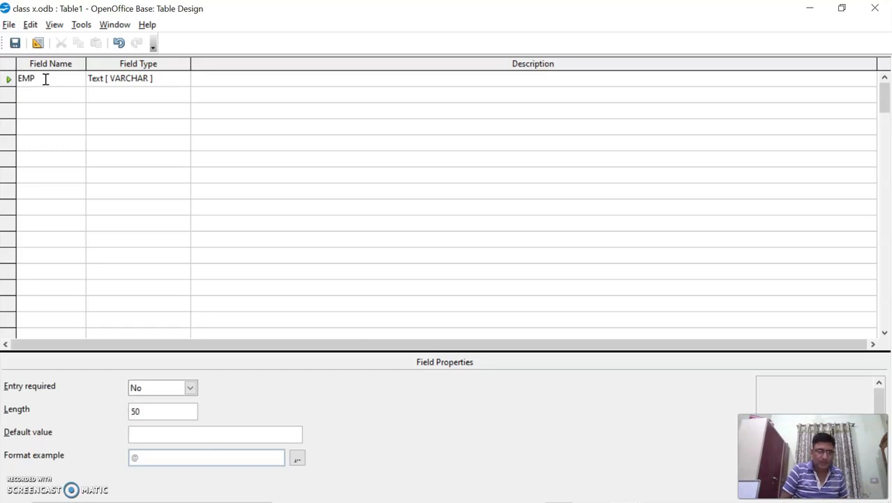
{"action": "type", "text": "PLO"}
{"action": "key", "text": "BackSpace"}
{"action": "key", "text": "BackSpace"}
{"action": "key", "text": "BackSpace"}
{"action": "type", "text": "O"}
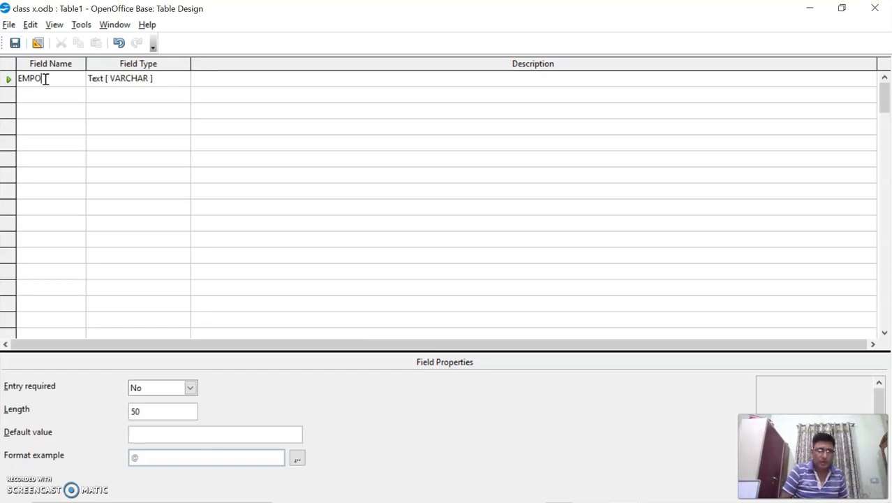
{"action": "type", "text": "YEEID"}
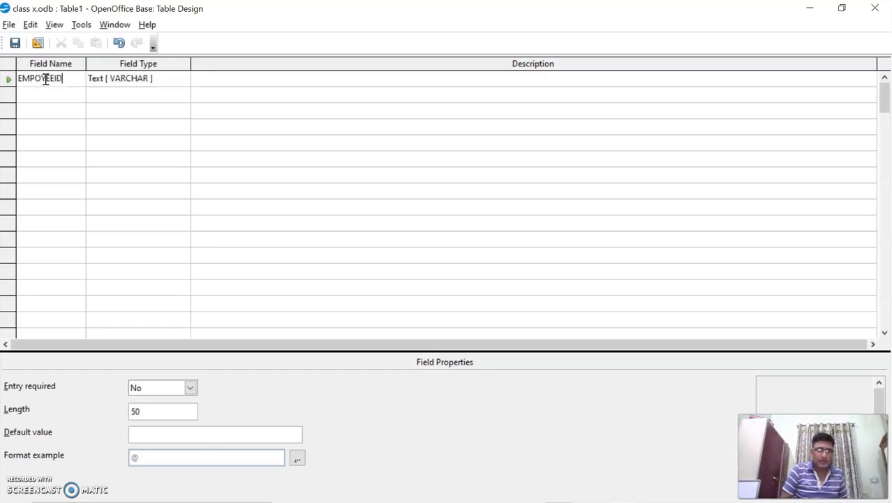
{"action": "key", "text": "Tab"}
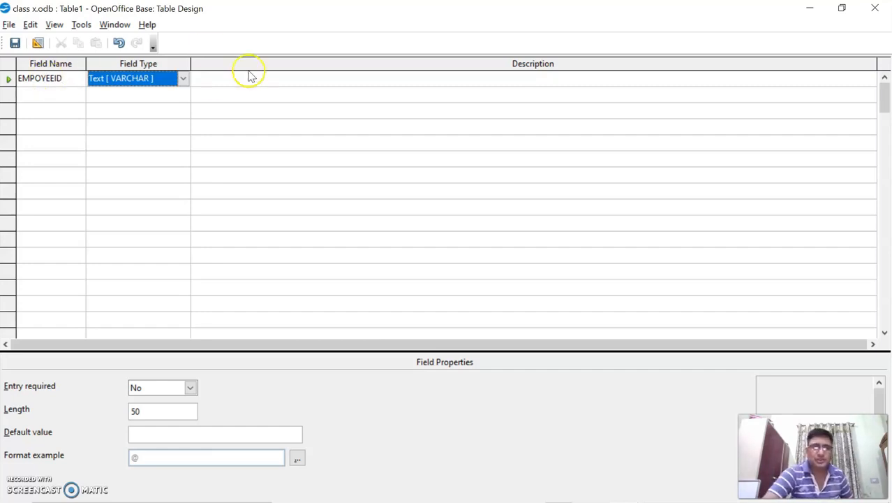
{"action": "left_click", "coordinate": [182, 79]}
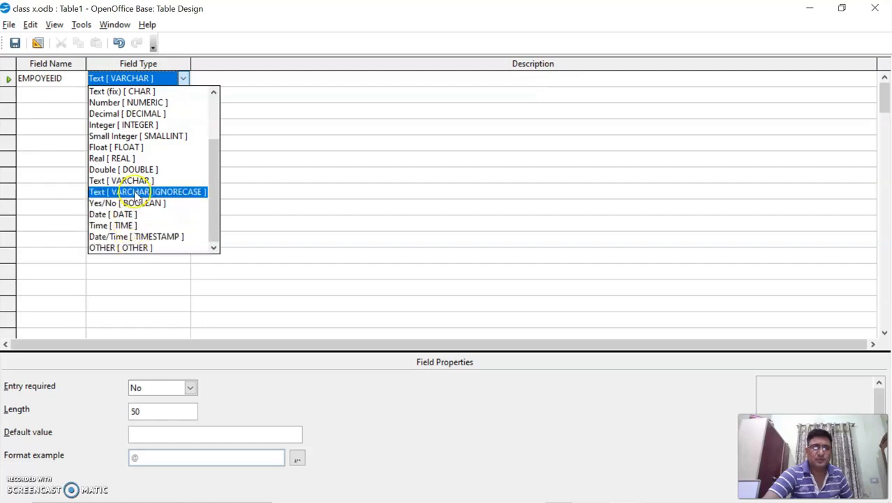
{"action": "scroll", "coordinate": [133, 194], "scroll_direction": "up", "scroll_amount": 2}
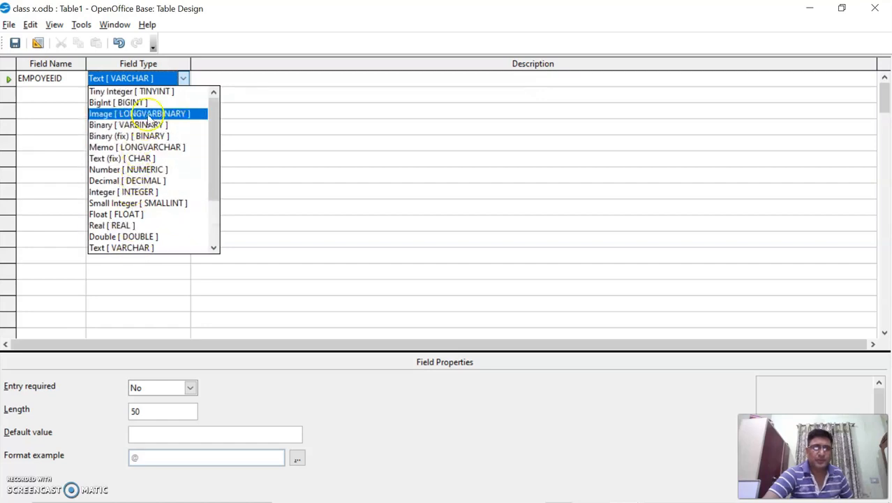
{"action": "left_click", "coordinate": [123, 192]}
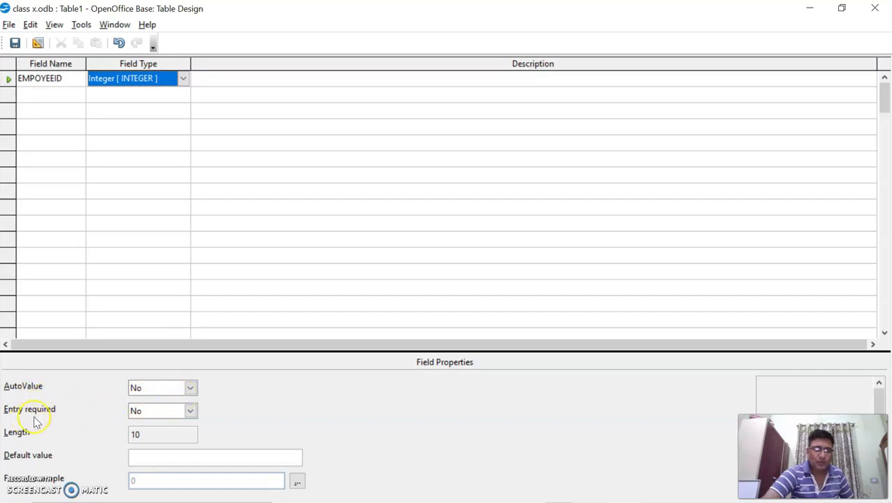
Step: Set EMPOYEEID's Entry required property to Yes
{"action": "left_click", "coordinate": [191, 412]}
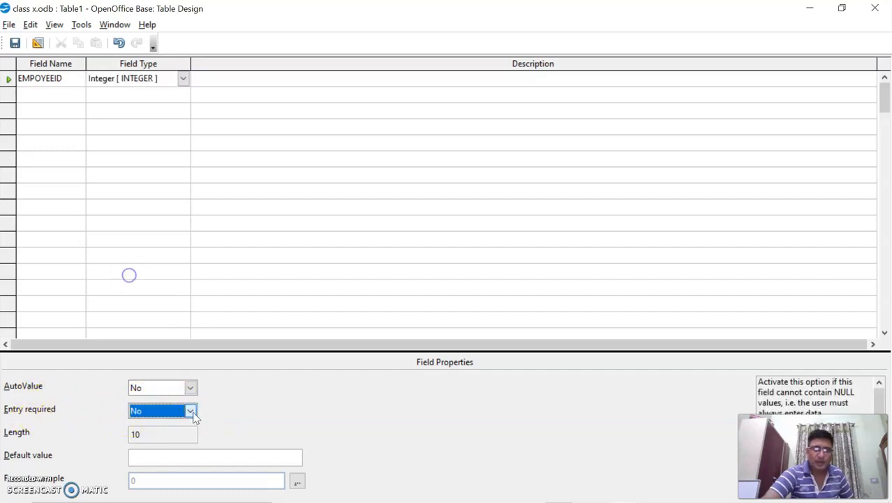
{"action": "left_click", "coordinate": [191, 412]}
{"action": "left_click", "coordinate": [168, 424]}
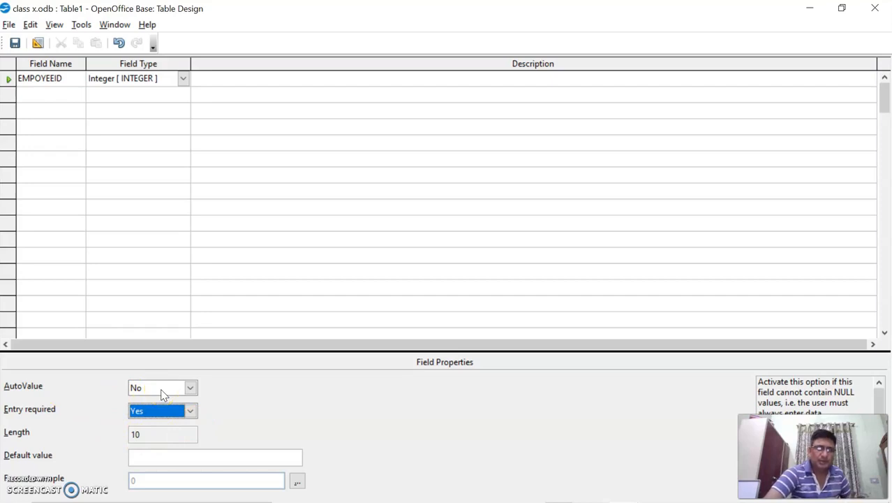
{"action": "mouse_move", "coordinate": [147, 481]}
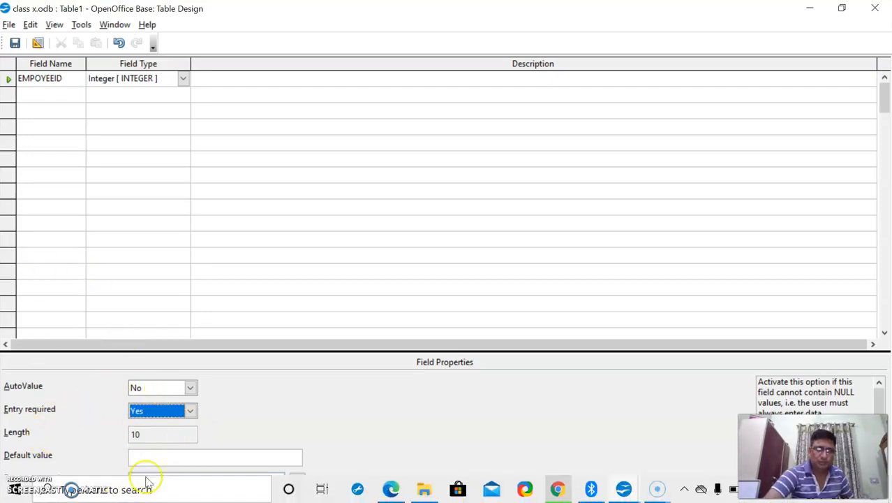
{"action": "left_click", "coordinate": [20, 95]}
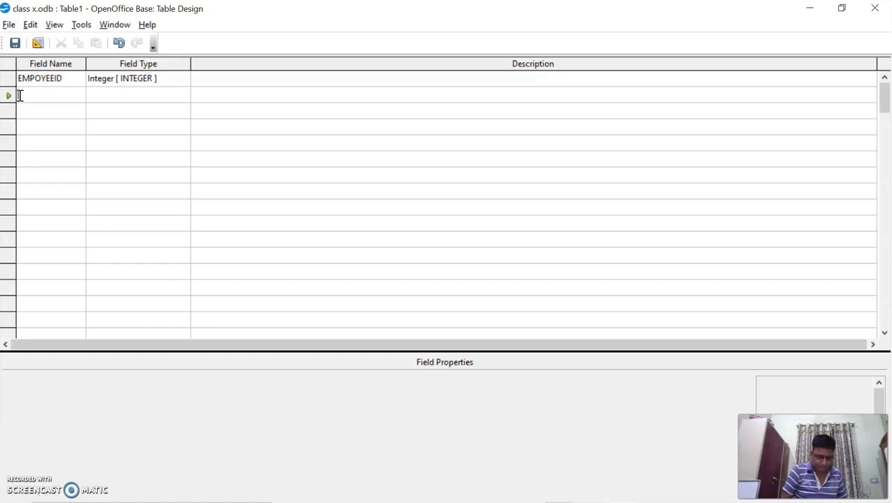
Step: Add a BOOK NAME text field with description 'BOOK ISSUED BY EMPLOYEE'
{"action": "type", "text": "BOO"}
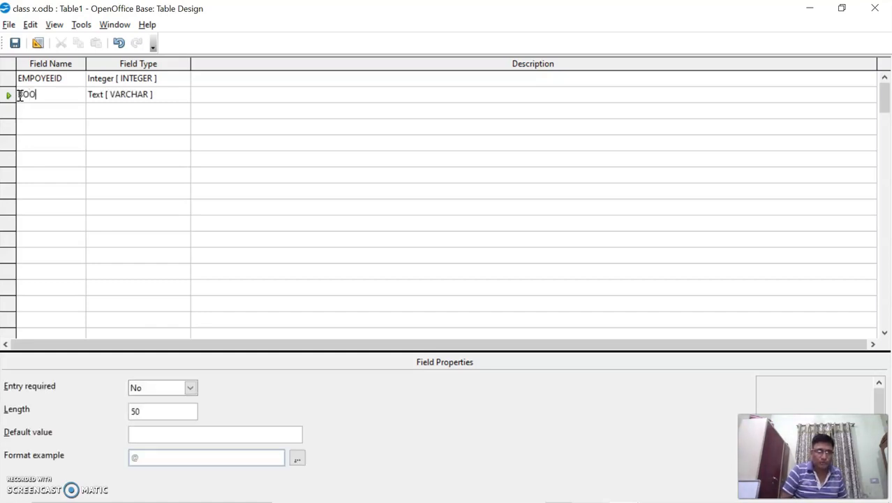
{"action": "type", "text": "K NAME"}
{"action": "key", "text": "Tab"}
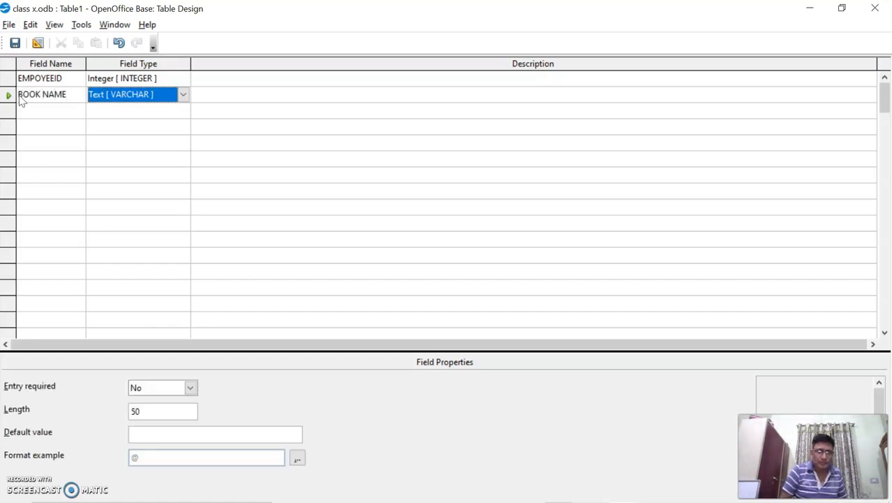
{"action": "key", "text": "Tab"}
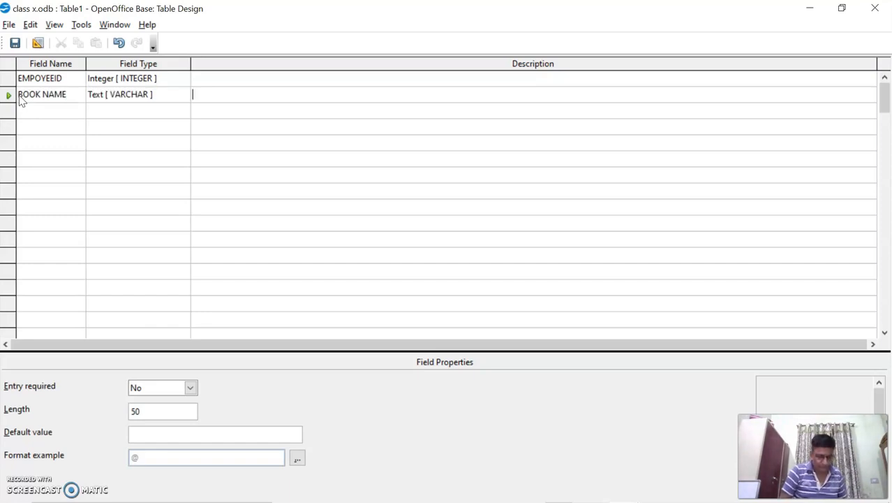
{"action": "type", "text": "BOOK"}
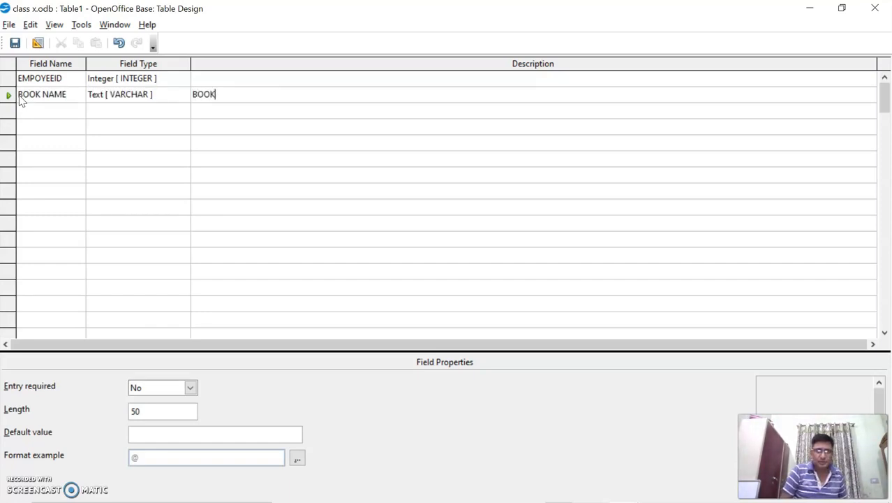
{"action": "type", "text": " ISSUED "}
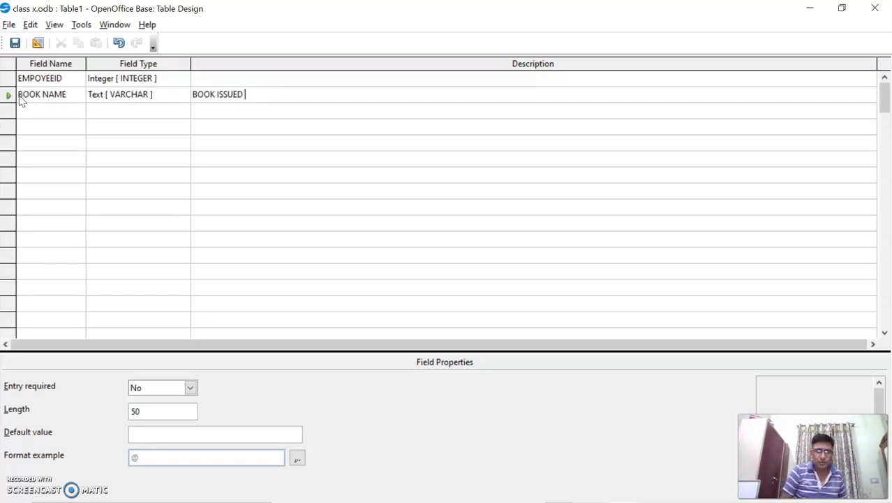
{"action": "type", "text": "BY EMPLOYEE"}
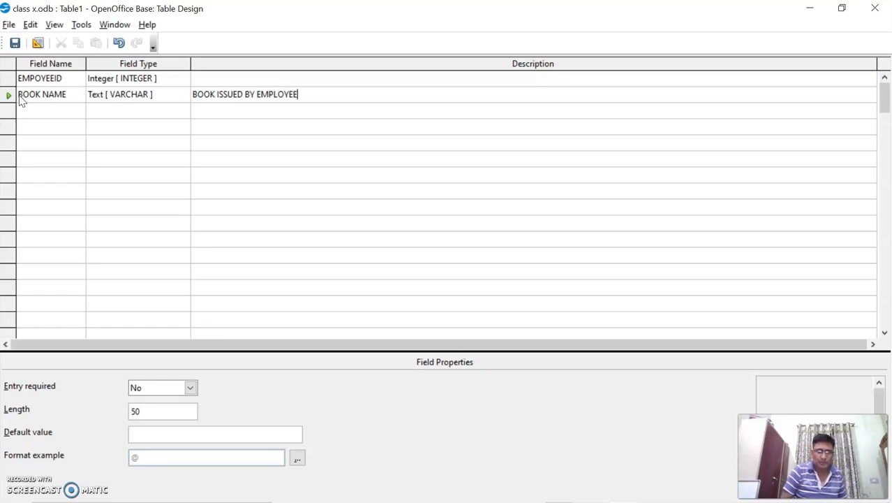
{"action": "key", "text": "Return"}
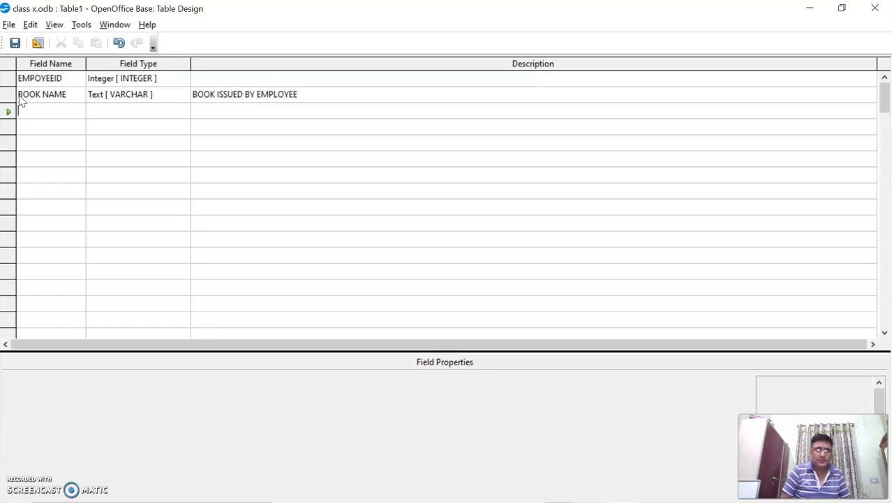
Step: Add a Decimal BOOK COST field and enter TITLE as the fourth field name
{"action": "type", "text": "BOOK COST"}
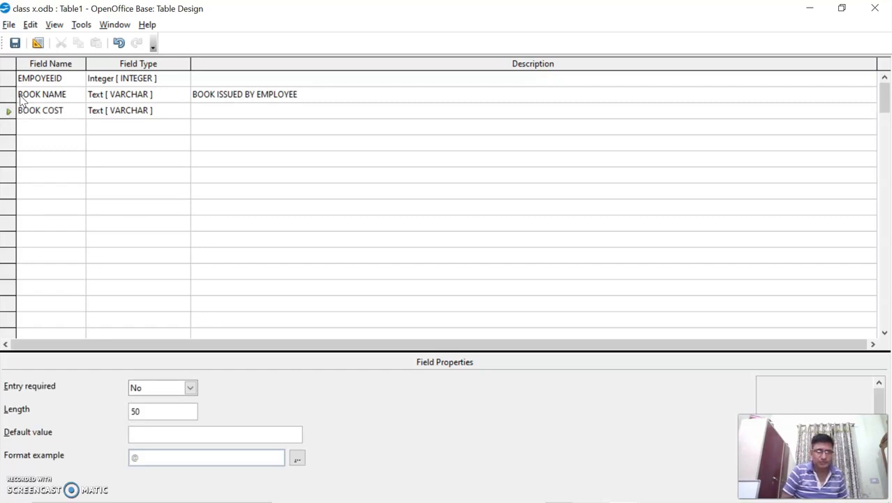
{"action": "key", "text": "Tab"}
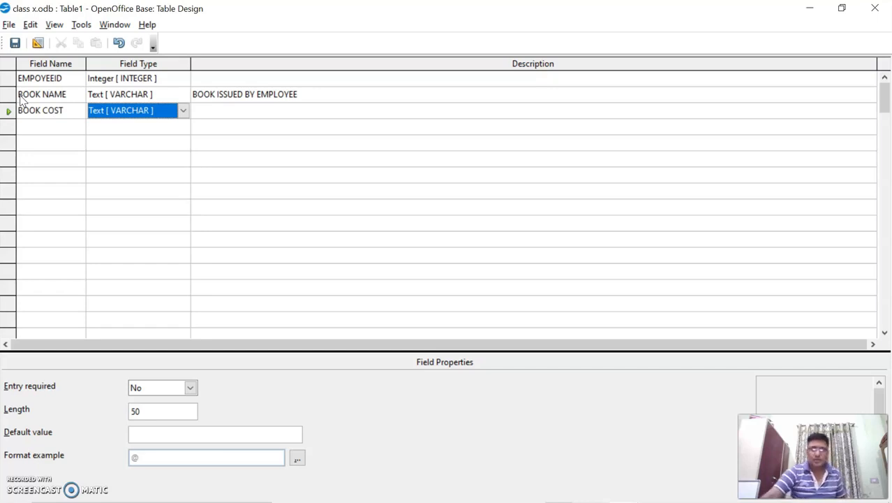
{"action": "key", "text": "d"}
{"action": "key", "text": "d"}
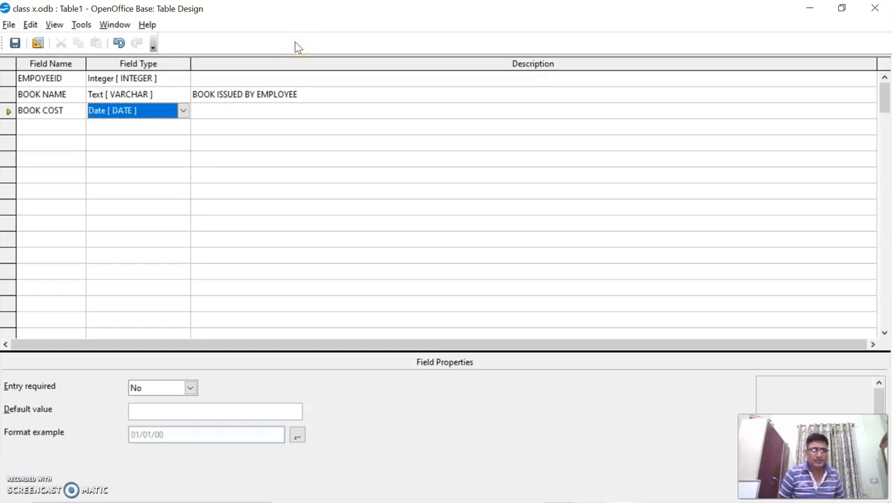
{"action": "key", "text": "d"}
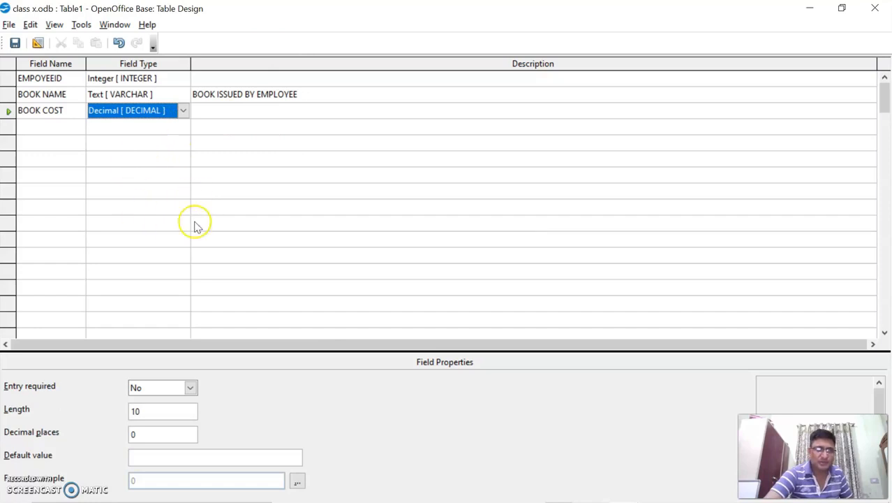
{"action": "left_click", "coordinate": [67, 127]}
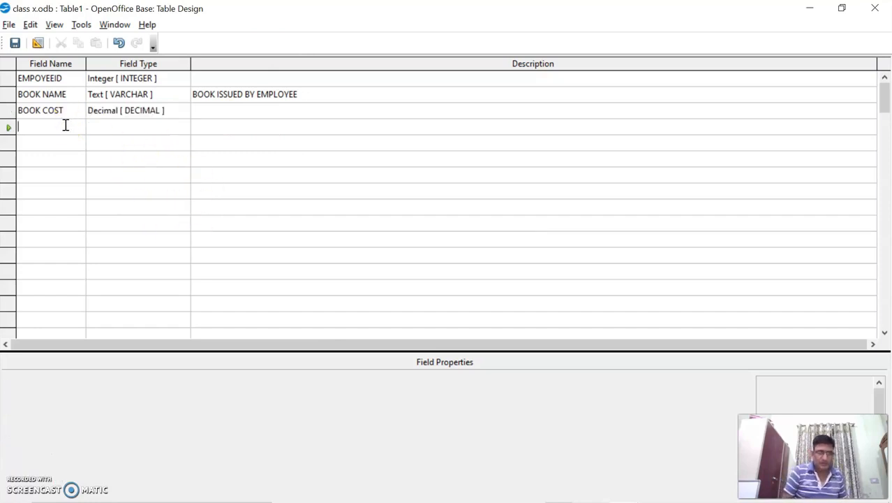
{"action": "type", "text": "TITLE"}
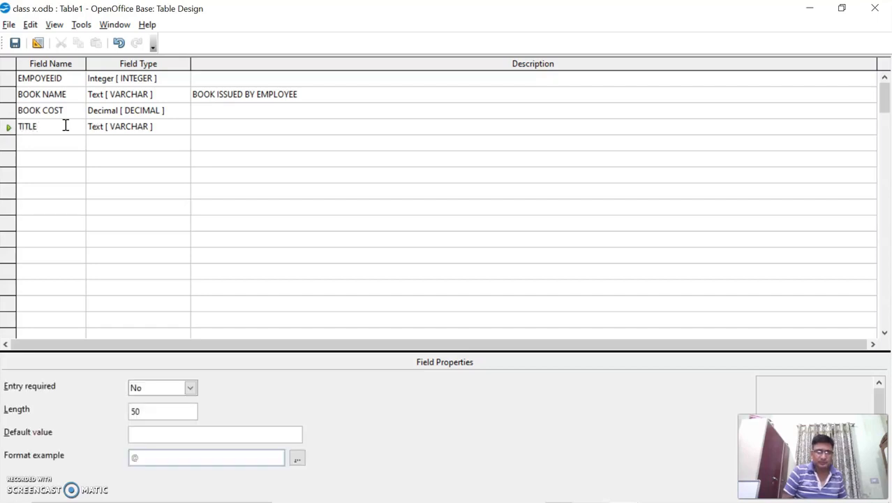
Step: Keep TITLE as Text [VARCHAR] and give it the default value NOT ASSIGNED
{"action": "key", "text": "Tab"}
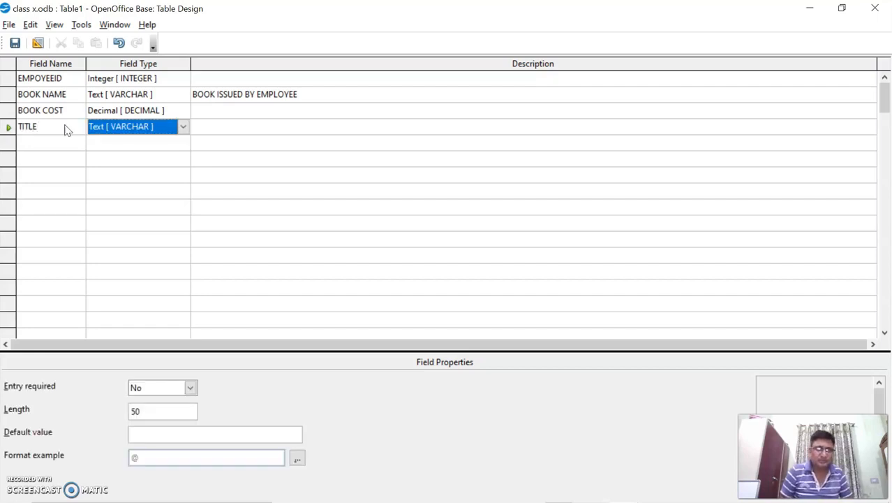
{"action": "key", "text": "Tab"}
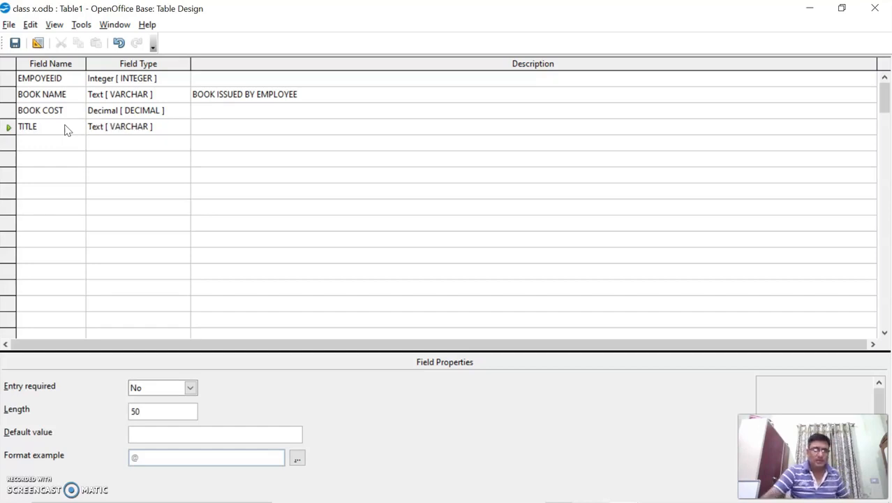
{"action": "left_click", "coordinate": [64, 132]}
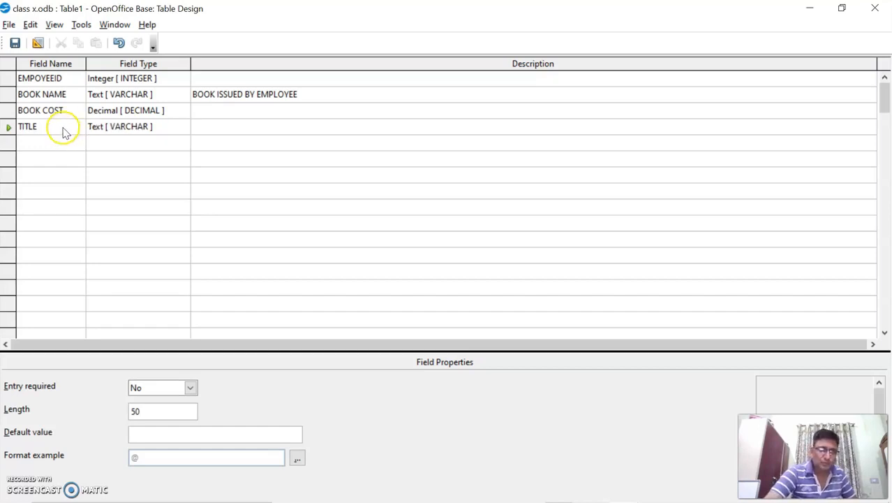
{"action": "left_click", "coordinate": [132, 435]}
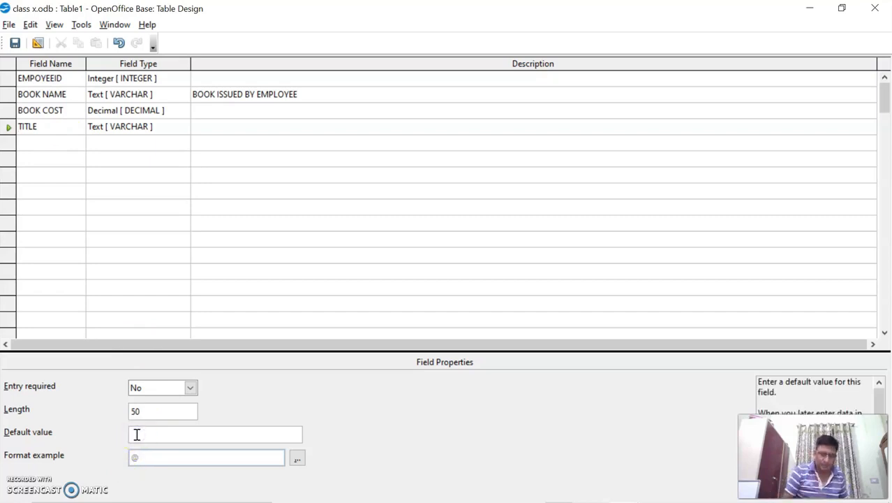
{"action": "type", "text": "NOT "}
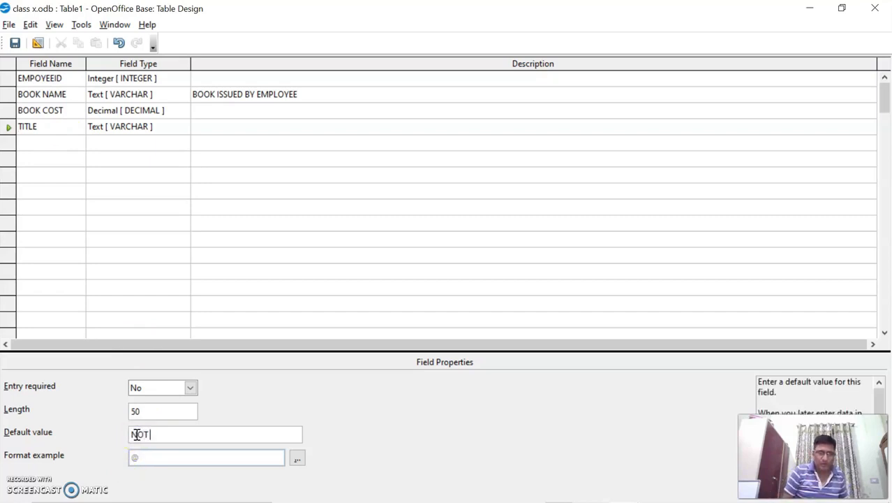
{"action": "type", "text": "ASSIGNED"}
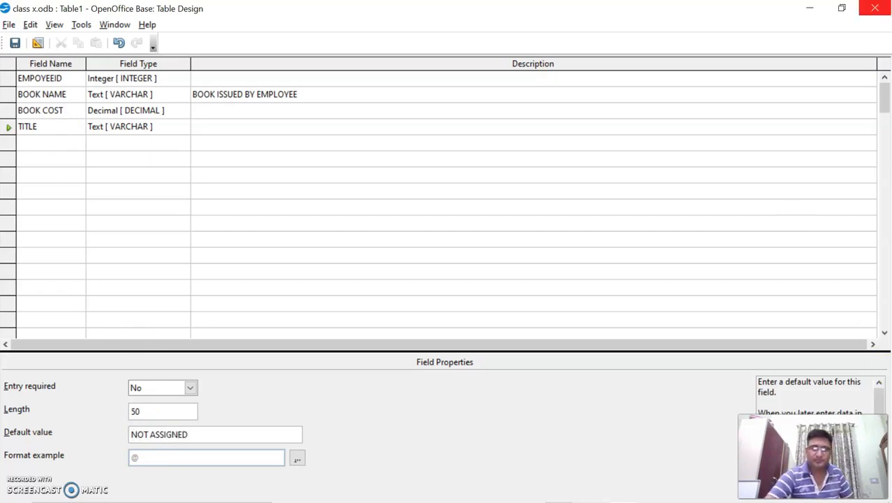
{"action": "left_click", "coordinate": [27, 142]}
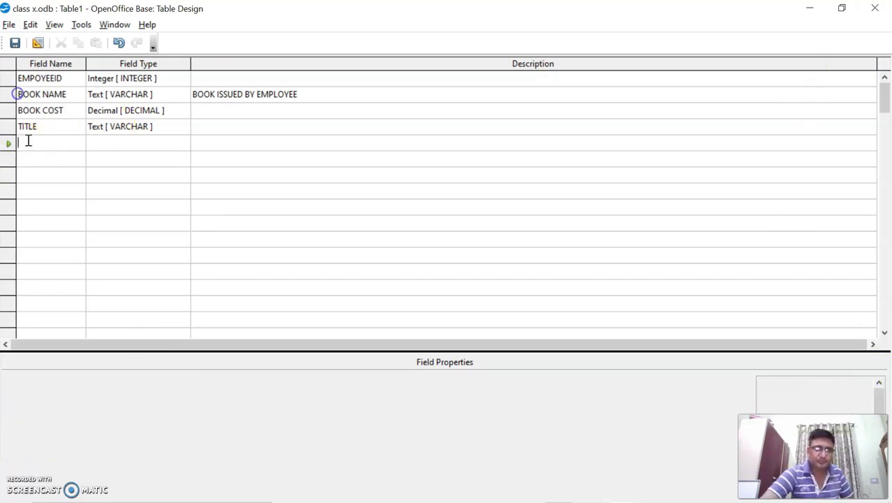
{"action": "left_click", "coordinate": [27, 126]}
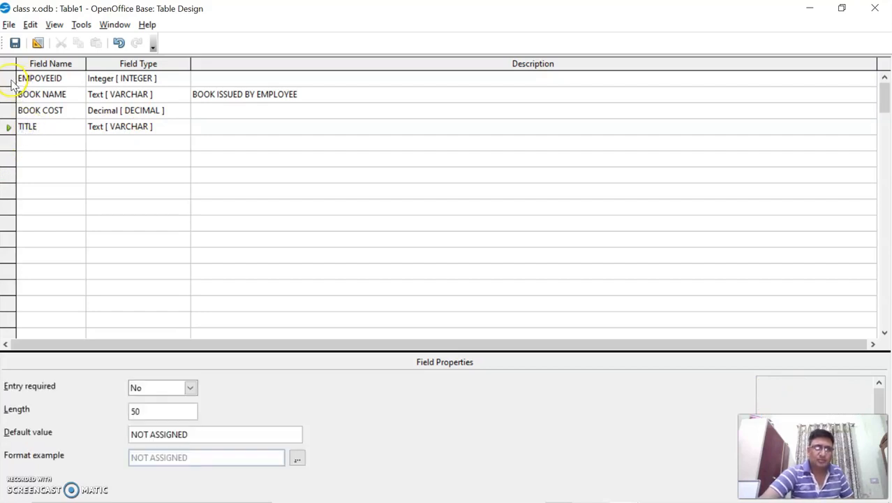
Step: Add a fifth field BOOKID with type Integer [INTEGER]
{"action": "left_click", "coordinate": [27, 140]}
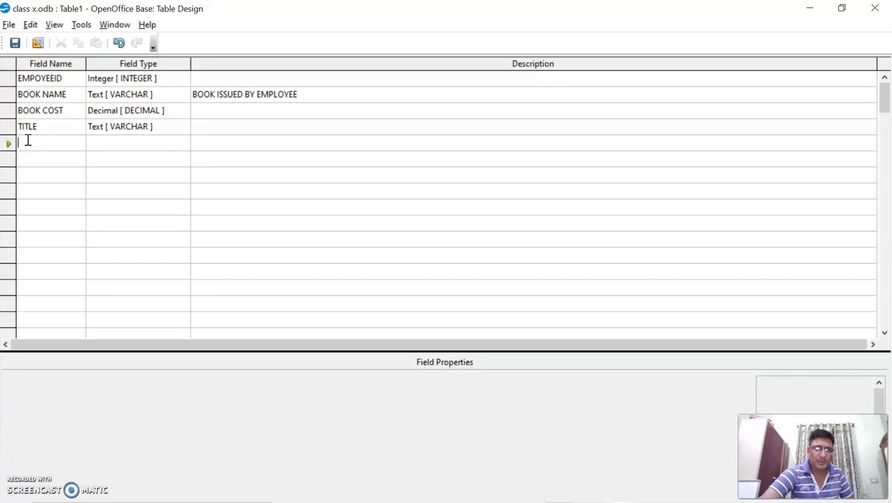
{"action": "left_click", "coordinate": [37, 142]}
{"action": "type", "text": "BOOKID"}
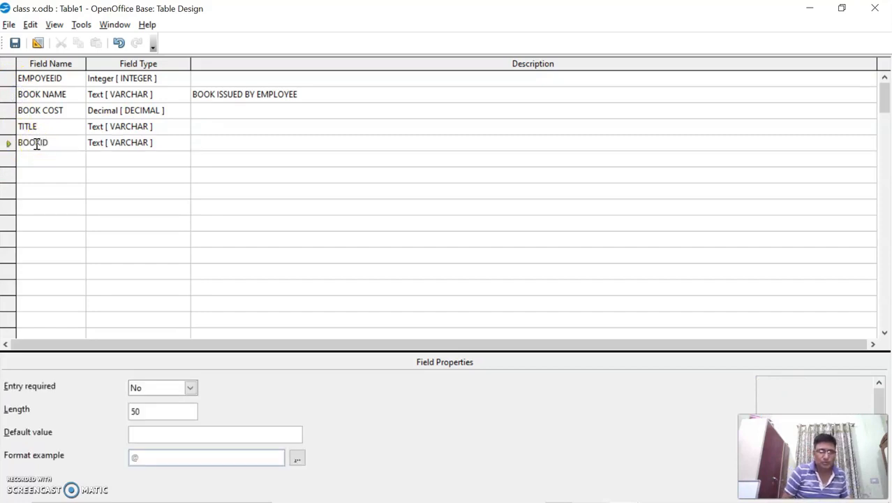
{"action": "key", "text": "Tab"}
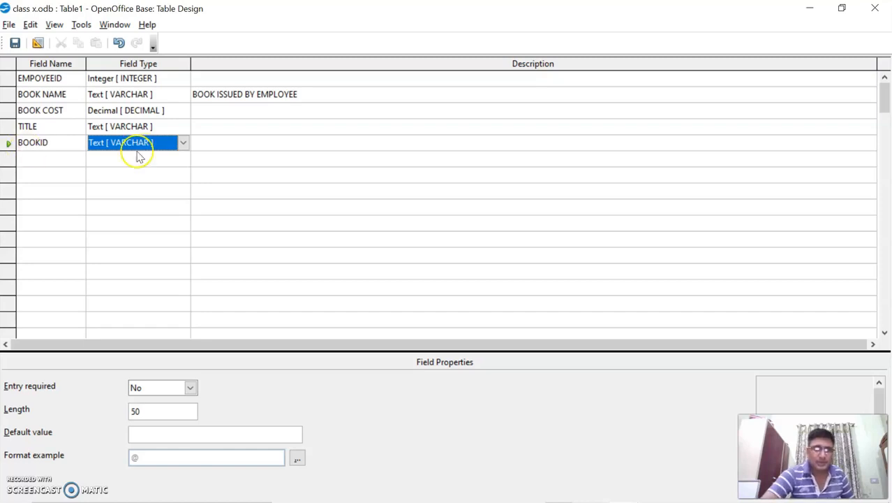
{"action": "left_click", "coordinate": [183, 143]}
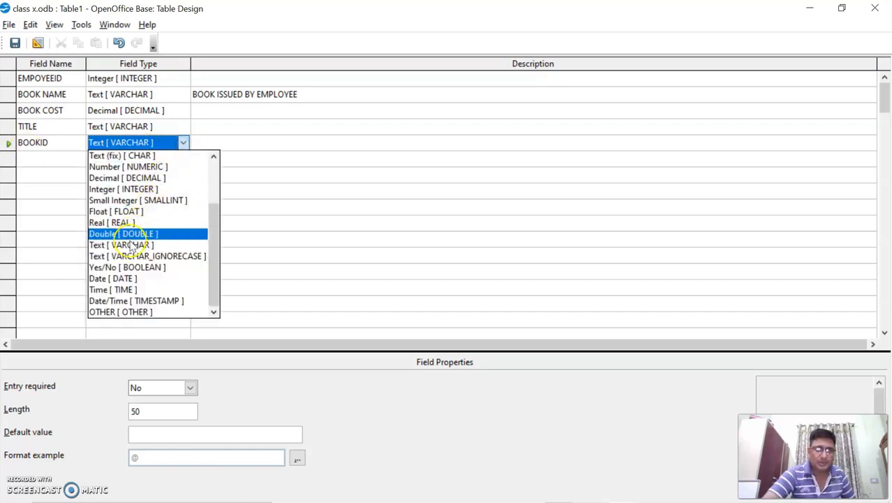
{"action": "scroll", "coordinate": [129, 213], "scroll_direction": "up", "scroll_amount": 2}
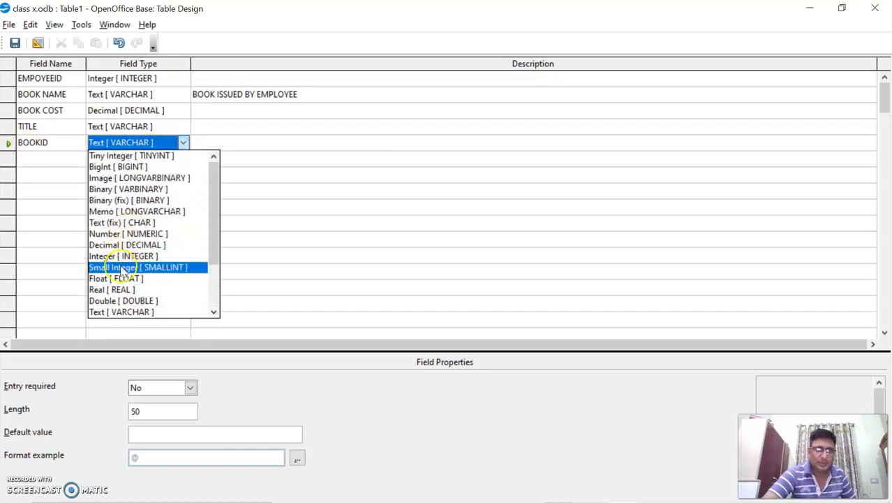
{"action": "left_click", "coordinate": [131, 257]}
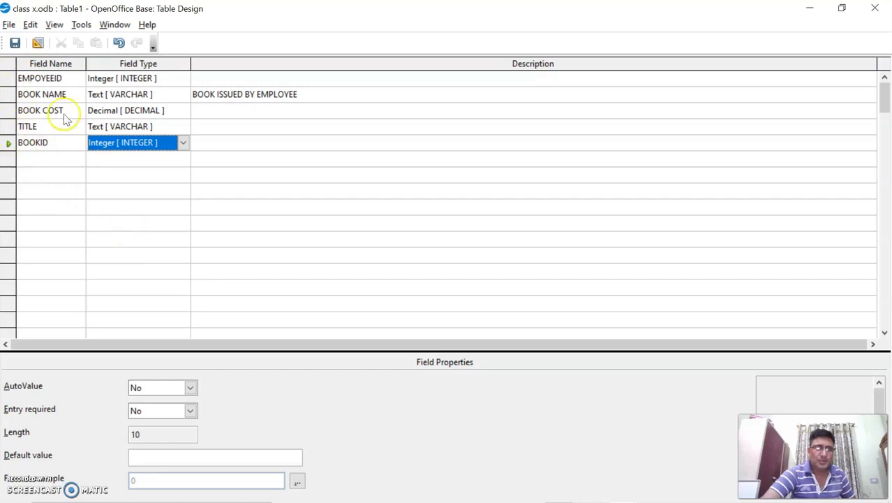
Step: Make BOOKID the primary key and set BOOK NAME's Entry required to Yes
{"action": "right_click", "coordinate": [9, 144]}
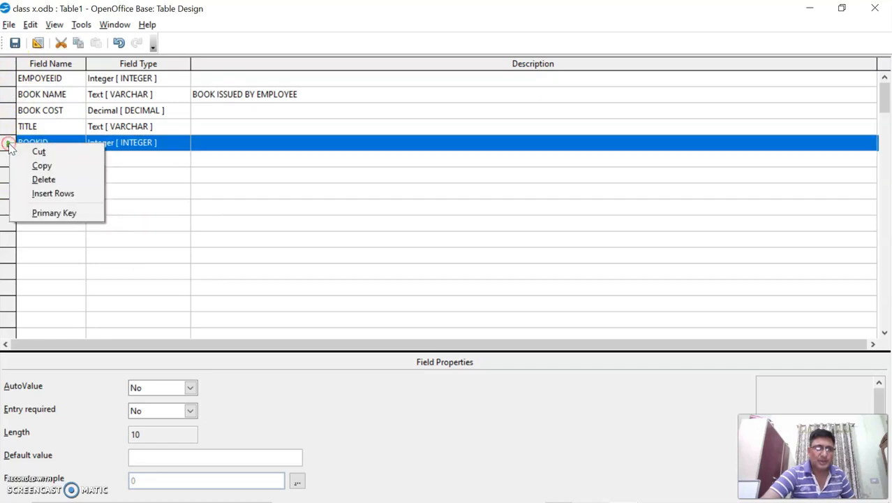
{"action": "left_click", "coordinate": [65, 213]}
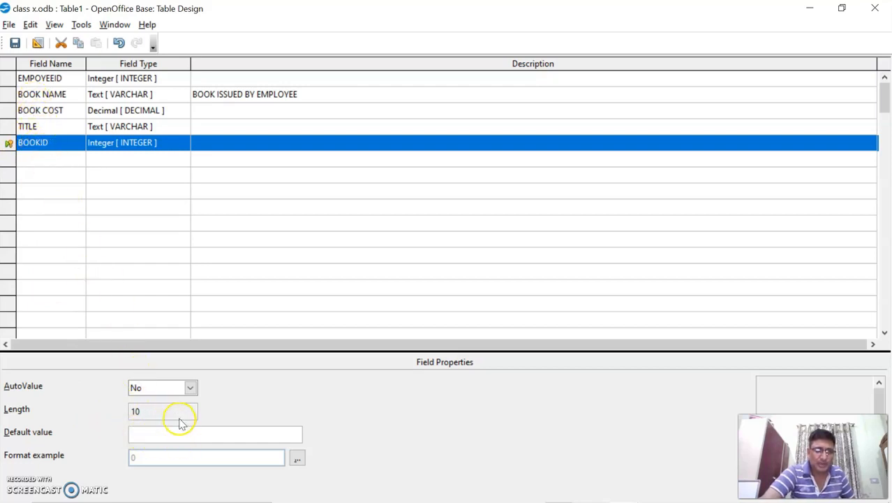
{"action": "left_click", "coordinate": [43, 127]}
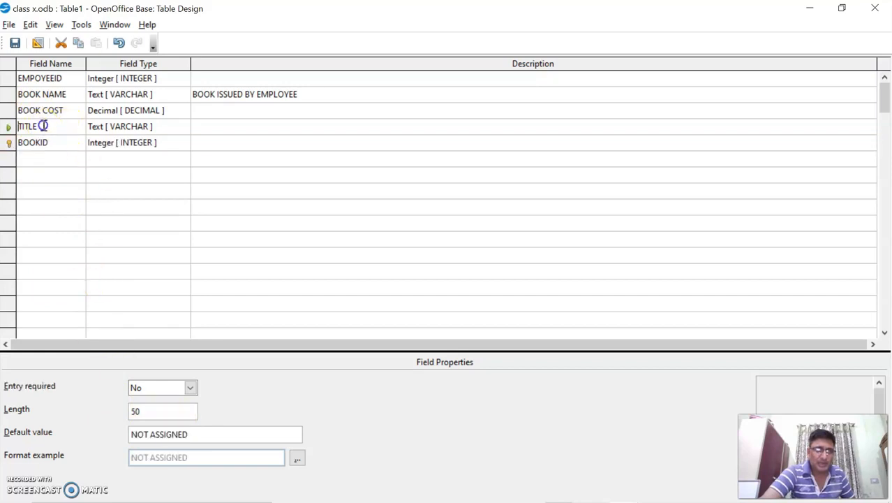
{"action": "left_click", "coordinate": [35, 95]}
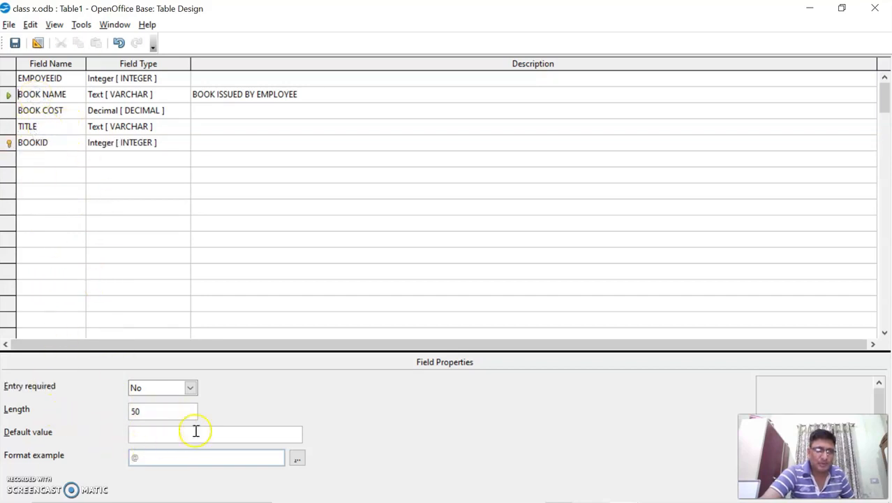
{"action": "left_click", "coordinate": [190, 391]}
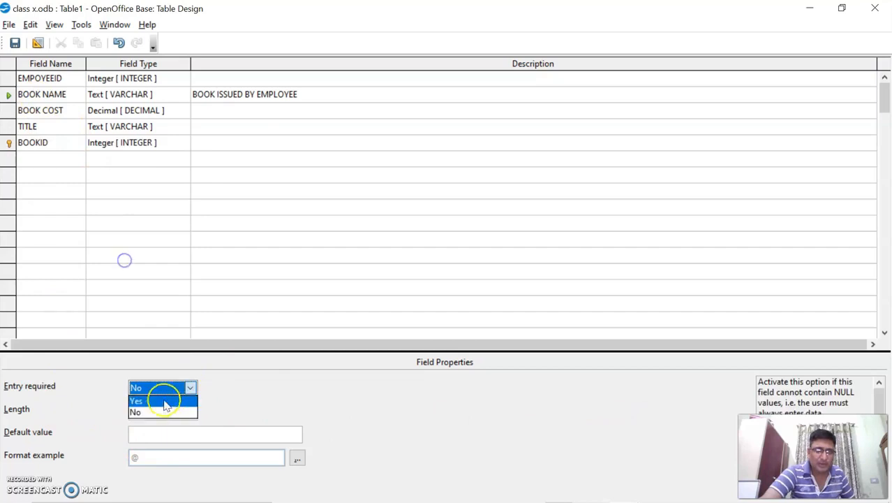
{"action": "left_click", "coordinate": [164, 398]}
Step: Set BOOKID's AutoValue to Yes, then review BOOK NAME and TITLE properties
{"action": "left_click", "coordinate": [61, 145]}
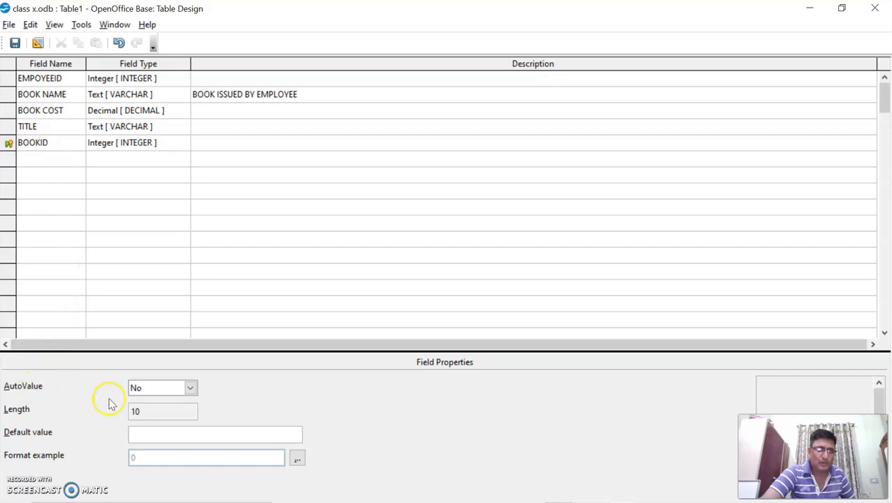
{"action": "left_click", "coordinate": [190, 388]}
{"action": "left_click", "coordinate": [169, 402]}
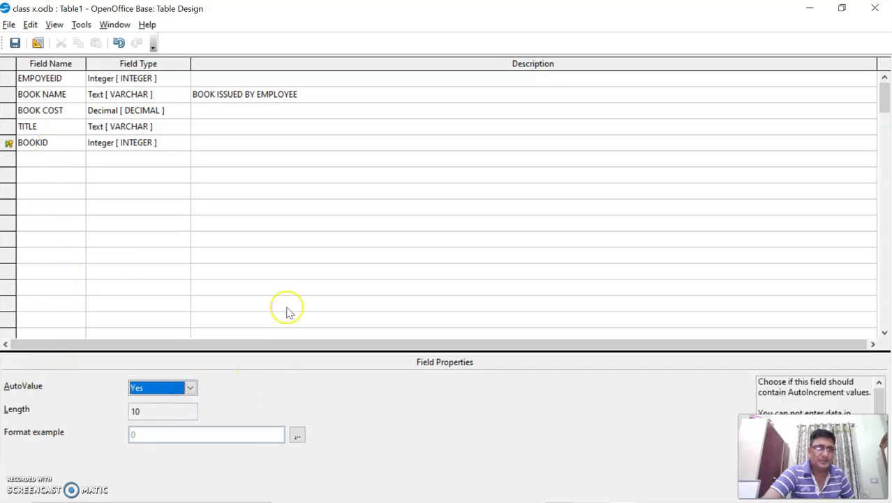
{"action": "left_click", "coordinate": [51, 143]}
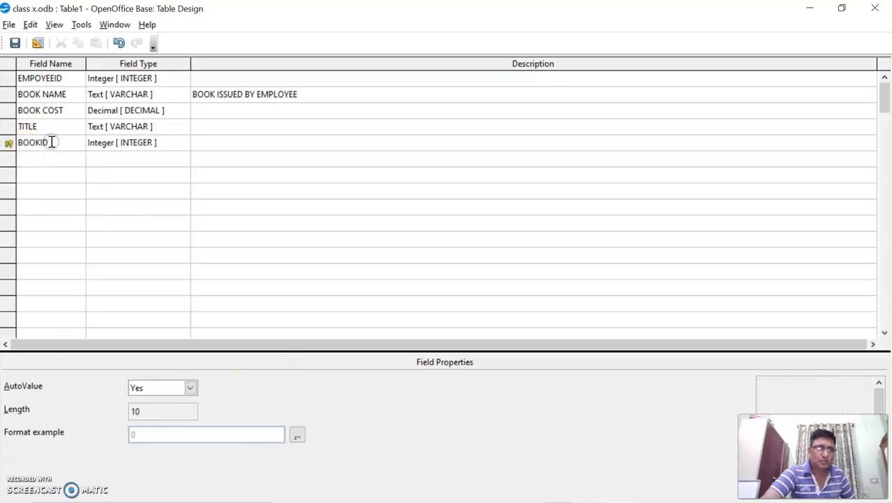
{"action": "left_click", "coordinate": [155, 392]}
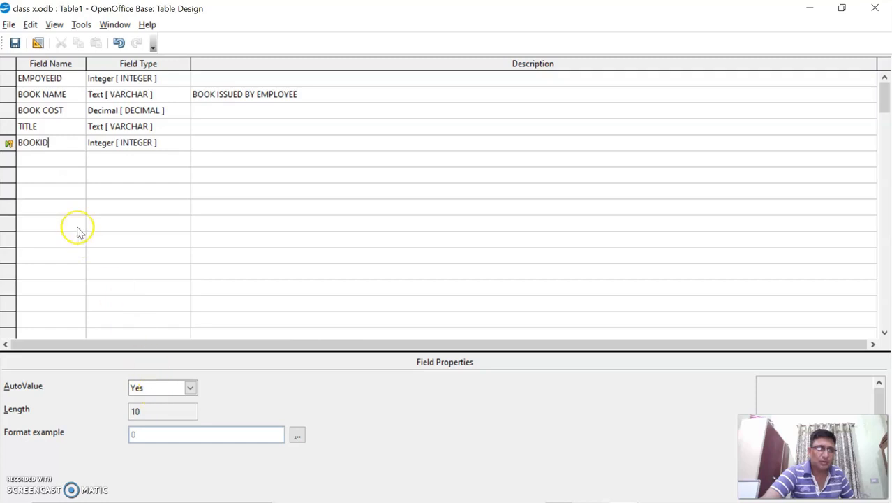
{"action": "left_click", "coordinate": [57, 97]}
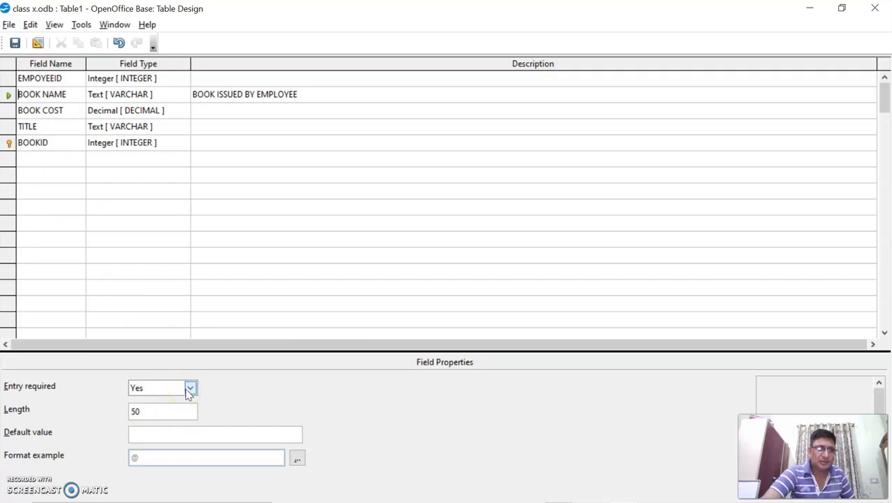
{"action": "left_click", "coordinate": [32, 125]}
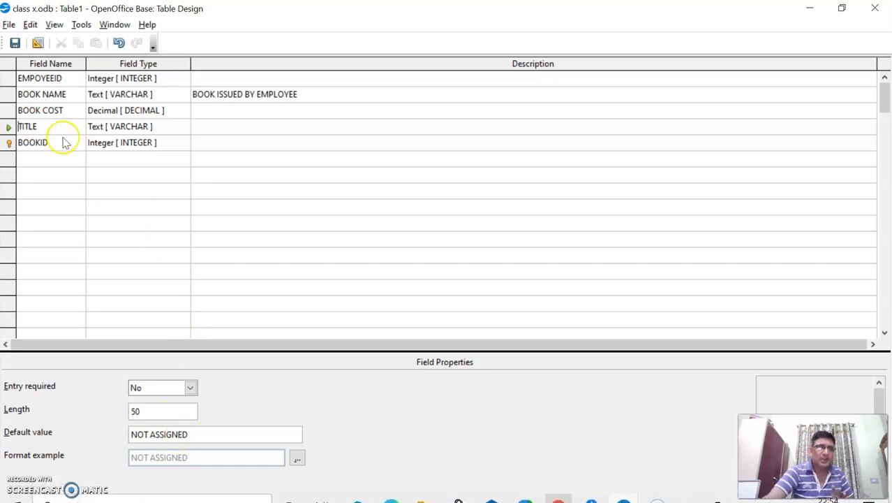
Step: Save the table design as LIBRARY and close the design window
{"action": "left_click", "coordinate": [15, 44]}
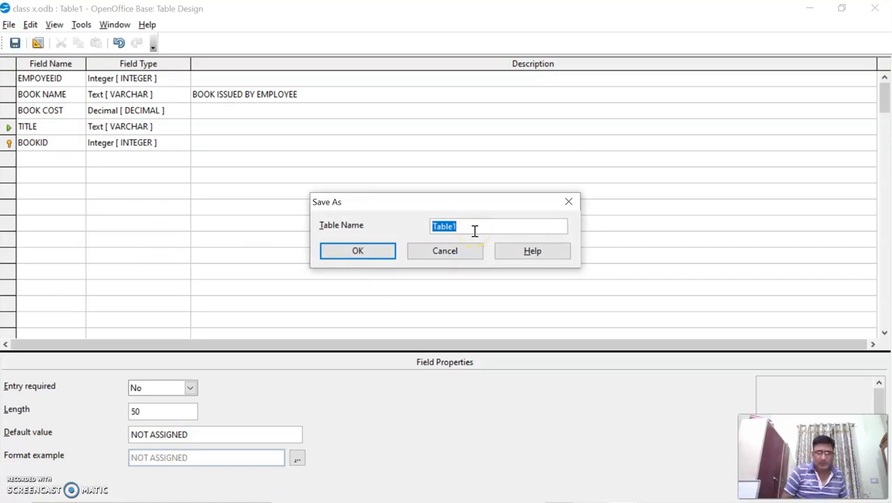
{"action": "type", "text": "B"}
{"action": "key", "text": "BackSpace"}
{"action": "type", "text": "LIBR"}
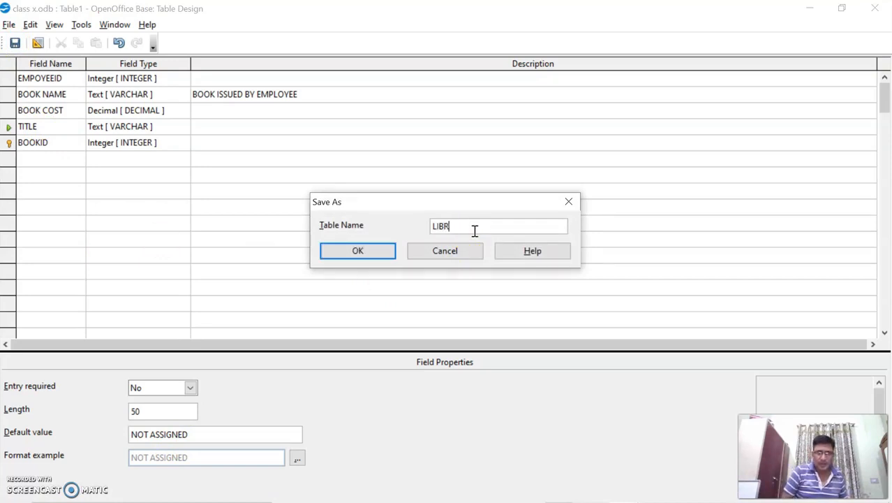
{"action": "type", "text": "ARY"}
{"action": "left_click", "coordinate": [346, 248]}
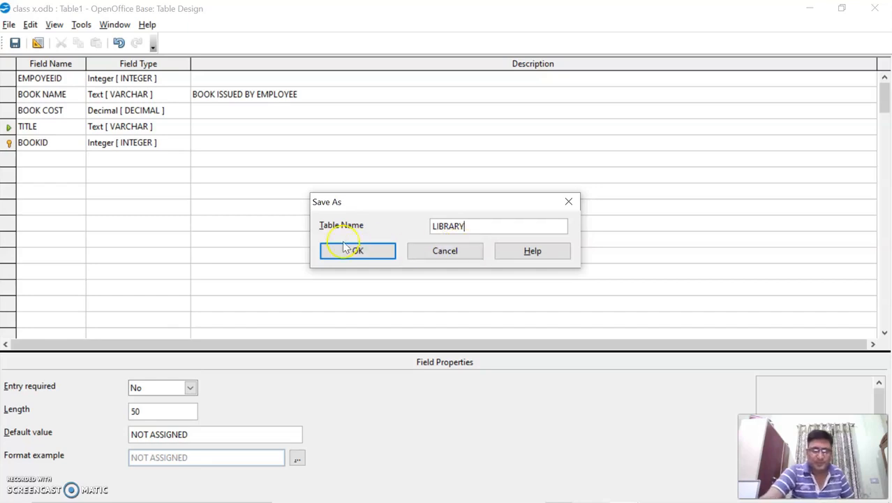
{"action": "left_click", "coordinate": [356, 252]}
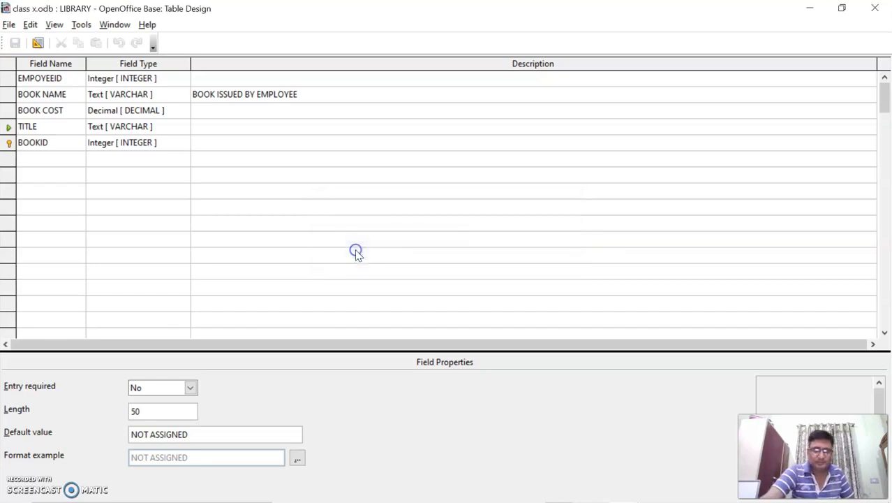
{"action": "left_click", "coordinate": [875, 8]}
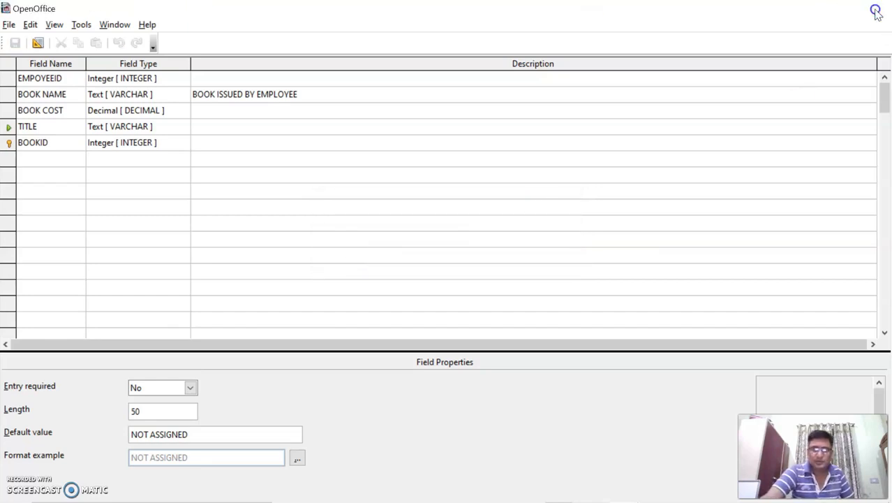
{"action": "left_click", "coordinate": [135, 258]}
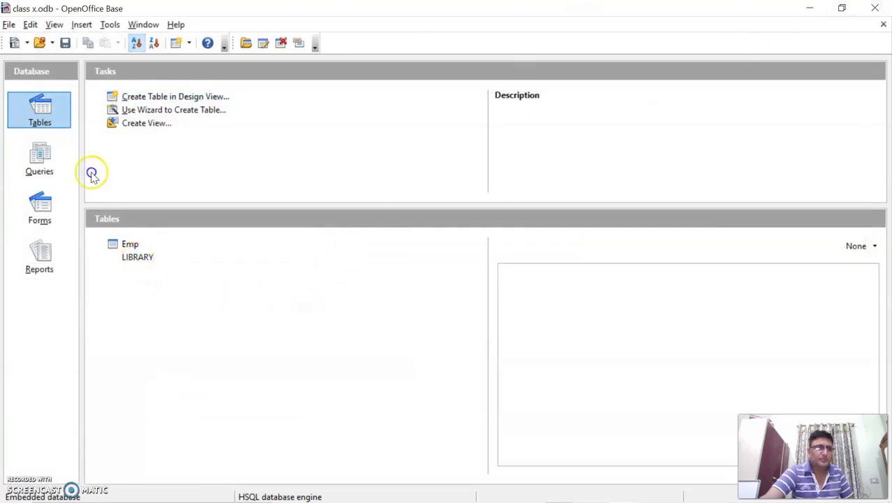
{"action": "left_click", "coordinate": [130, 246]}
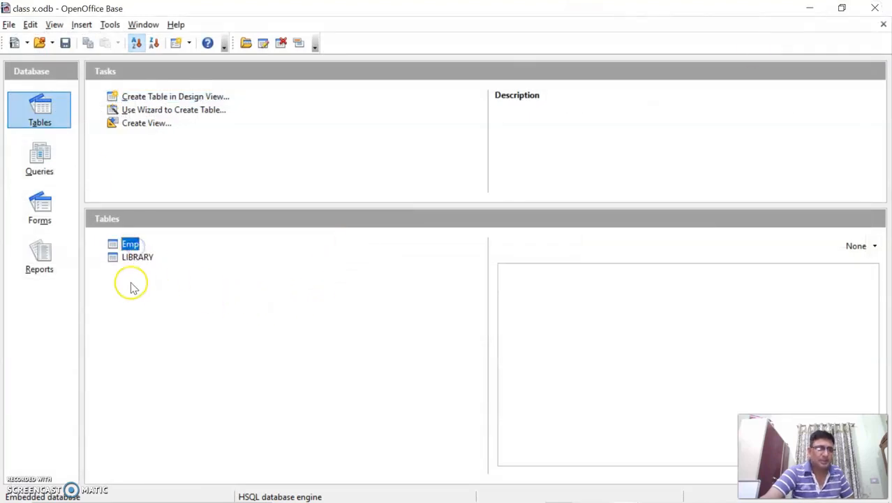
{"action": "left_click", "coordinate": [142, 257]}
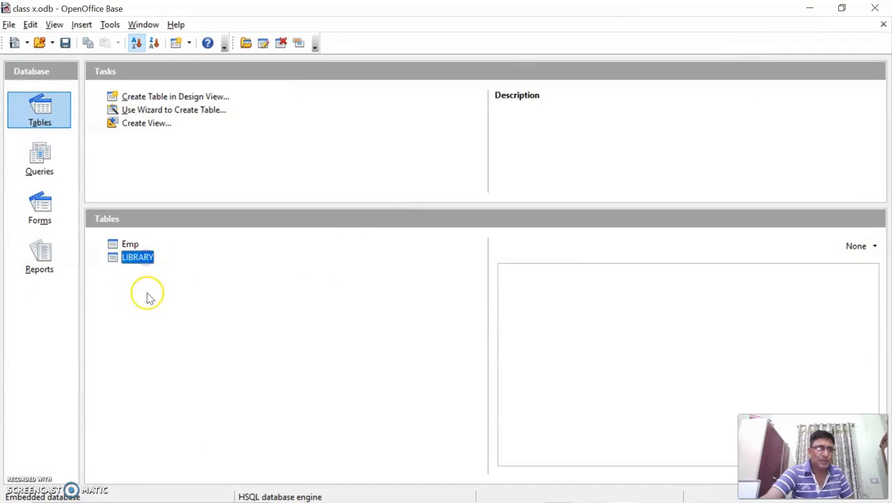
Step: Open LIBRARY, widen the TITLE column, and enter book COMPUTER SCIENCE for employee 1, cost 230, title PYTHON
{"action": "double_click", "coordinate": [137, 258]}
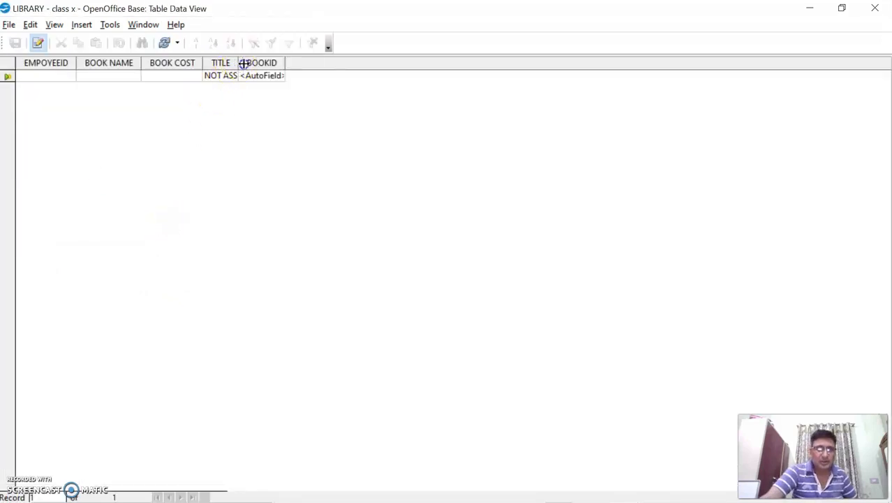
{"action": "left_click_drag", "start_coordinate": [243, 63], "coordinate": [292, 63]}
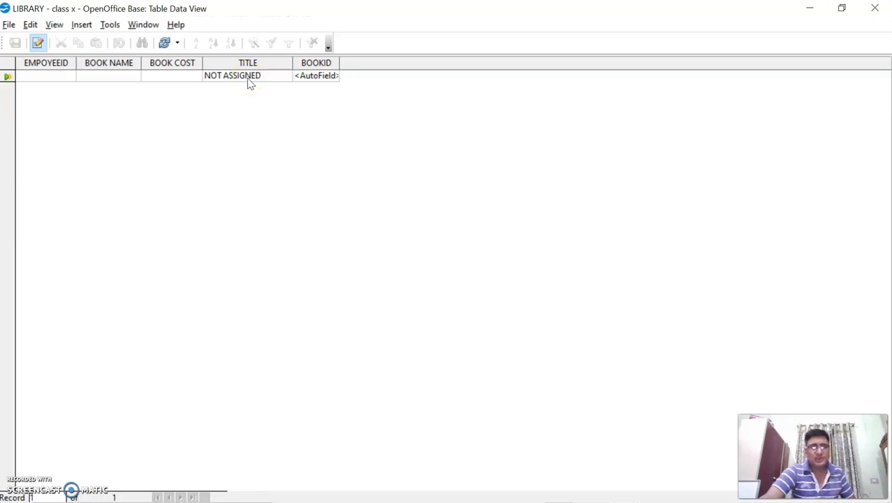
{"action": "left_click", "coordinate": [549, 79]}
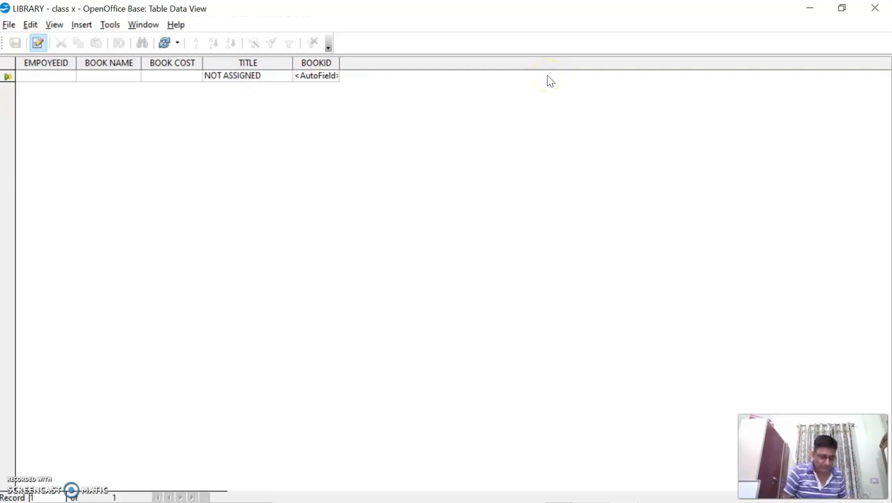
{"action": "type", "text": "1"}
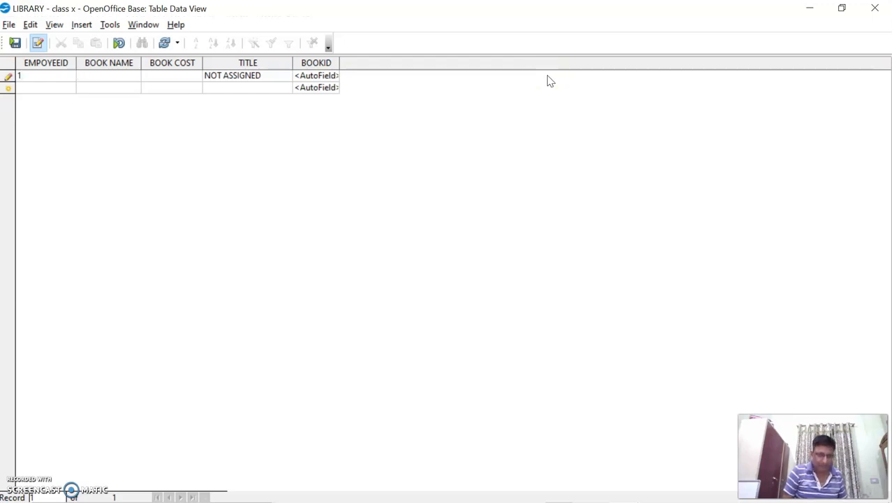
{"action": "type", "text": "COMPUTER"}
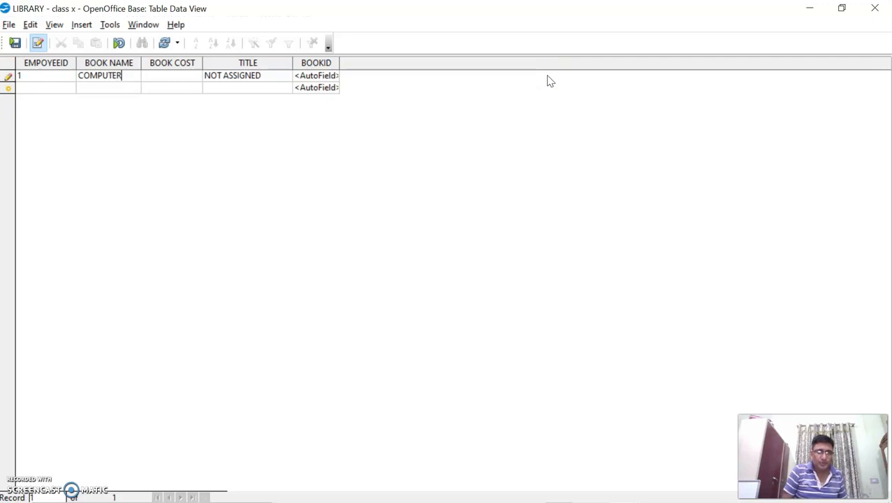
{"action": "type", "text": " SCIENCE"}
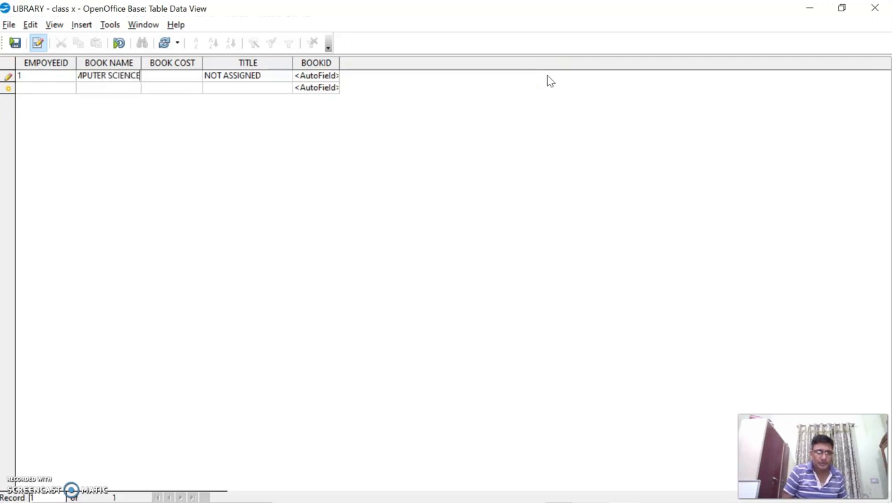
{"action": "key", "text": "Home"}
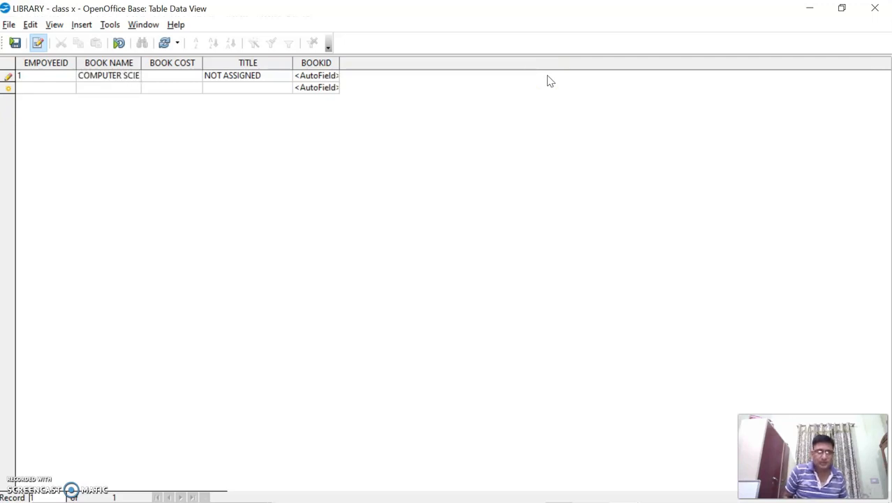
{"action": "key", "text": "Right"}
{"action": "key", "text": "Right"}
{"action": "key", "text": "Right"}
{"action": "key", "text": "Right"}
{"action": "key", "text": "Right"}
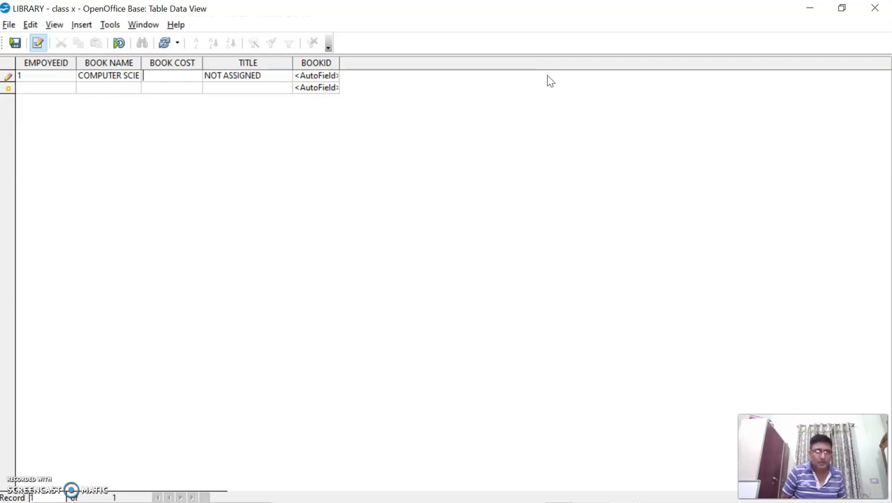
{"action": "type", "text": "230"}
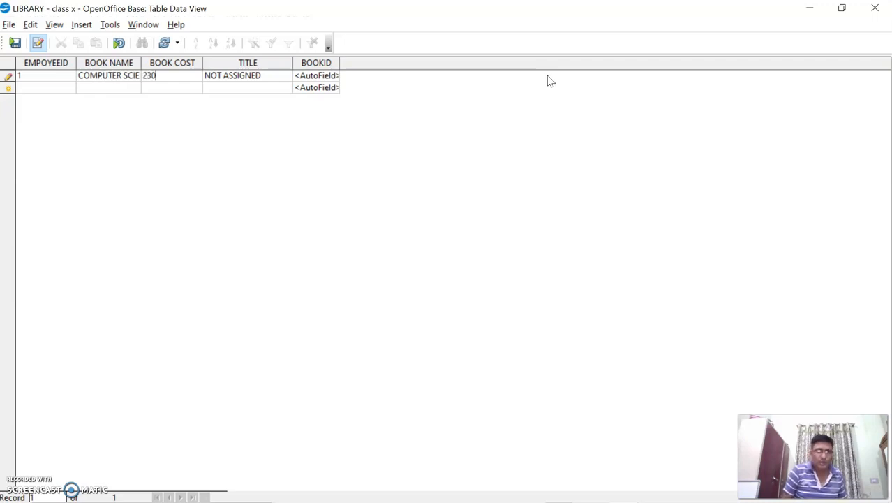
{"action": "key", "text": "Tab"}
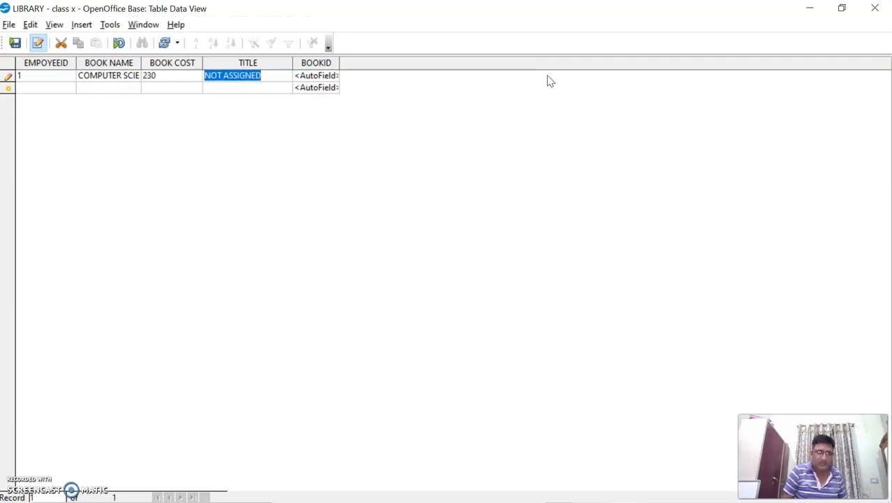
{"action": "type", "text": "PYTHON"}
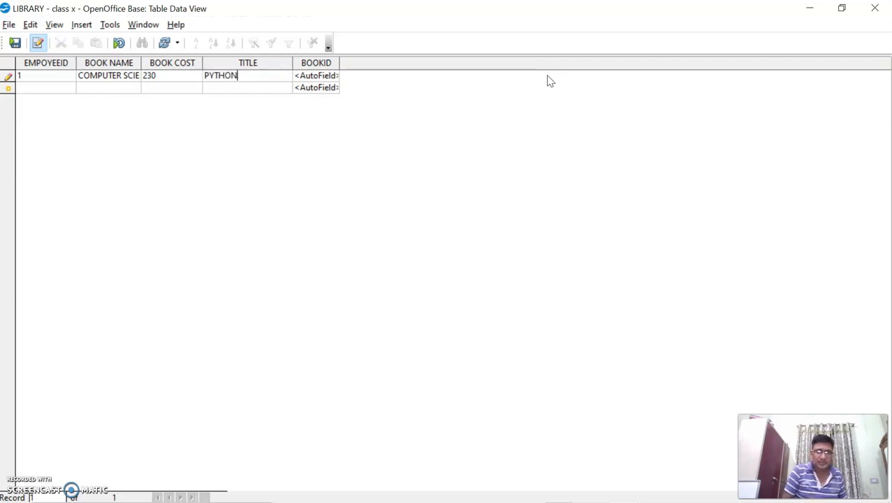
{"action": "key", "text": "Tab"}
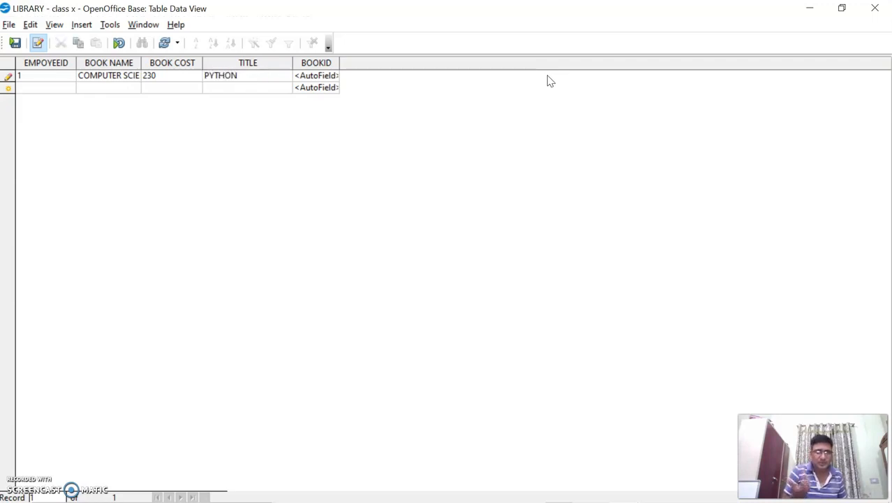
{"action": "key", "text": "Tab"}
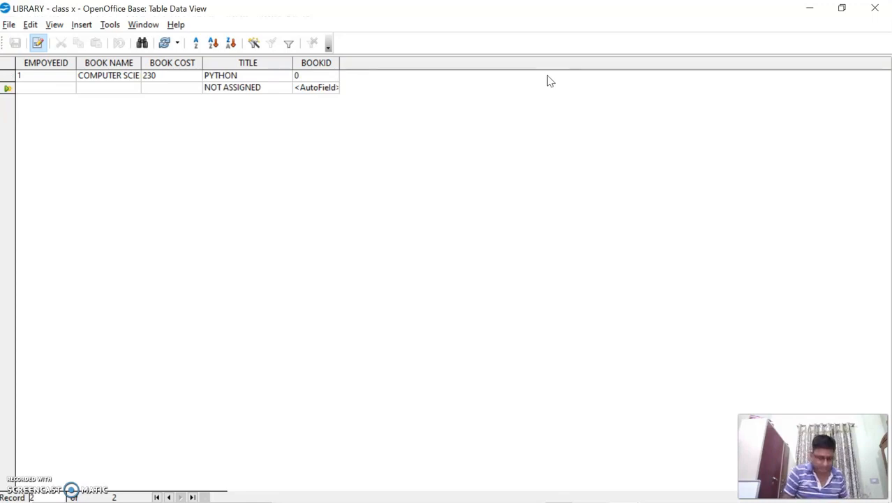
Step: Add book MATHS for employee 2, cost 120, title NCERT, then return to the first employee ID
{"action": "type", "text": "2"}
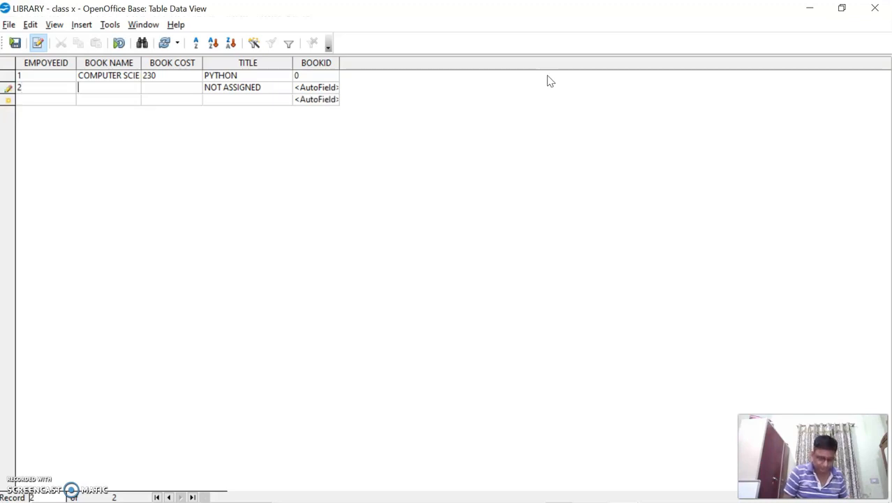
{"action": "type", "text": "MATHS"}
{"action": "key", "text": "Tab"}
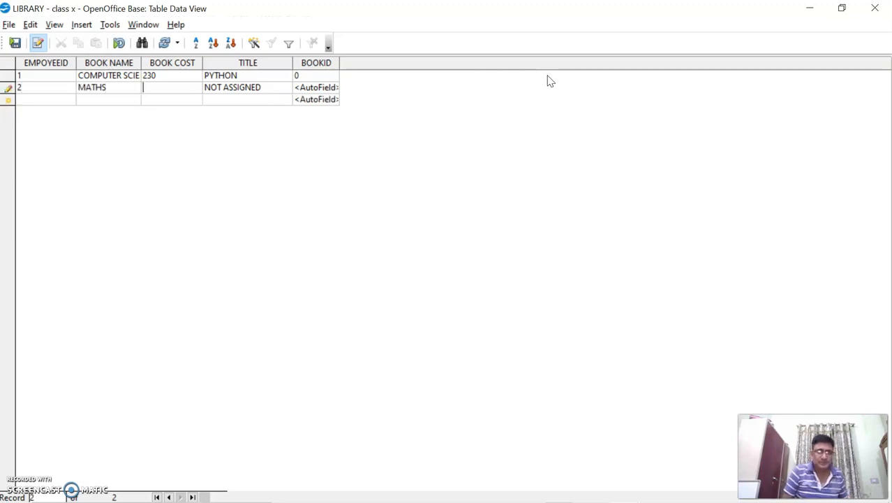
{"action": "type", "text": "120"}
{"action": "key", "text": "Tab"}
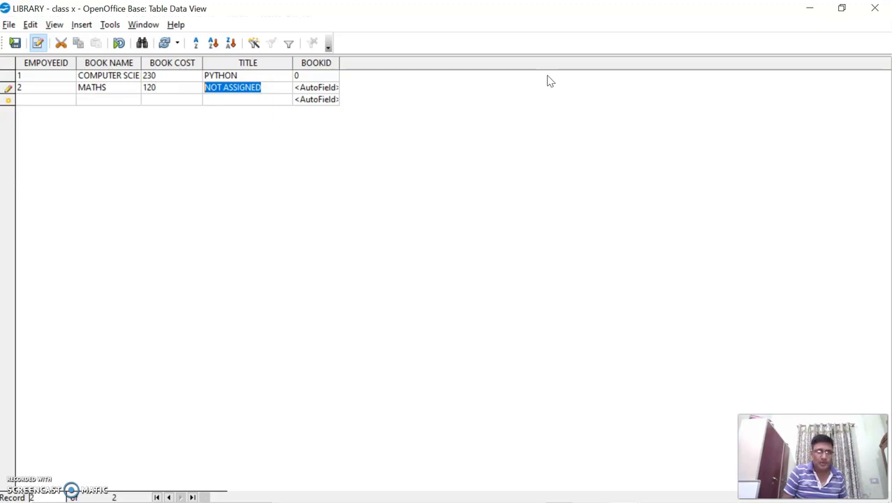
{"action": "type", "text": "NCERT"}
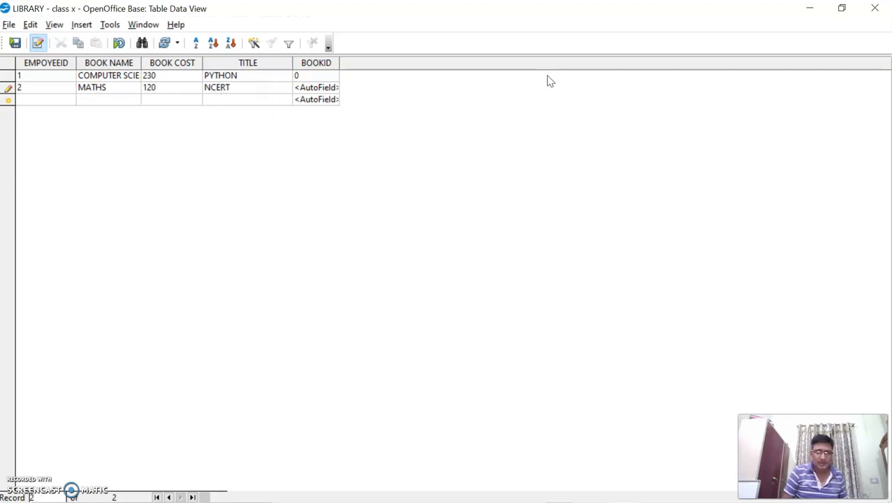
{"action": "key", "text": "Tab"}
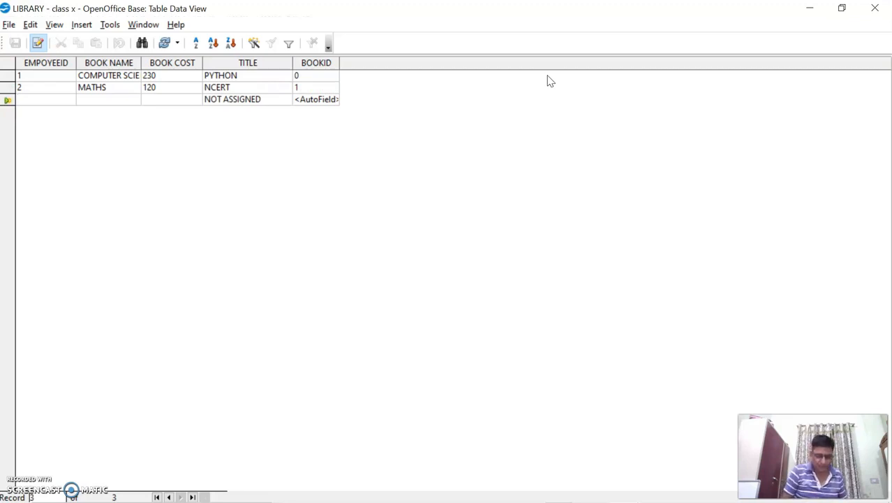
{"action": "key", "text": "Up"}
{"action": "key", "text": "Up"}
Step: Change LIBRARY's employee IDs to 101 and 201, and add book CS costing 320 for employee 301
{"action": "type", "text": "101"}
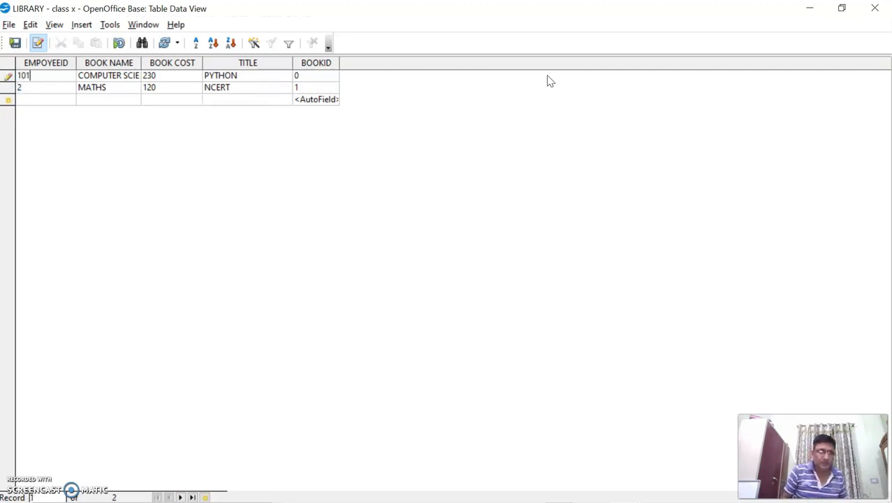
{"action": "key", "text": "Down"}
{"action": "type", "text": "201"}
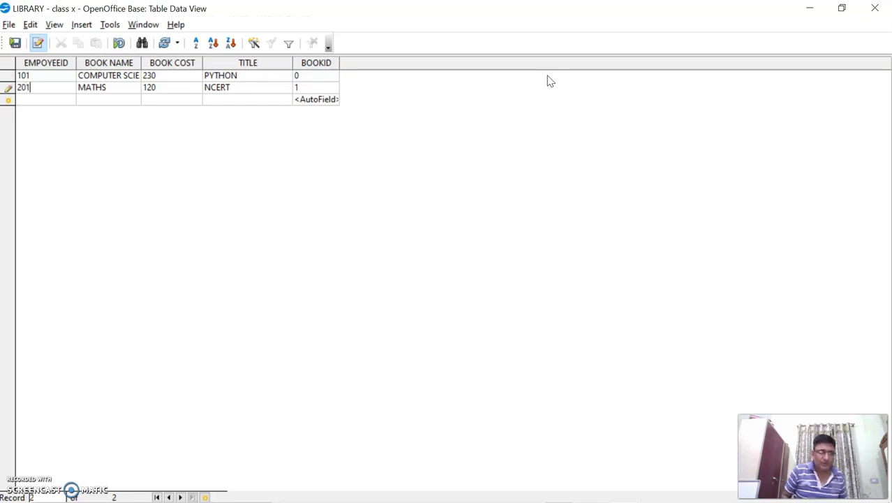
{"action": "key", "text": "Down"}
{"action": "type", "text": "301"}
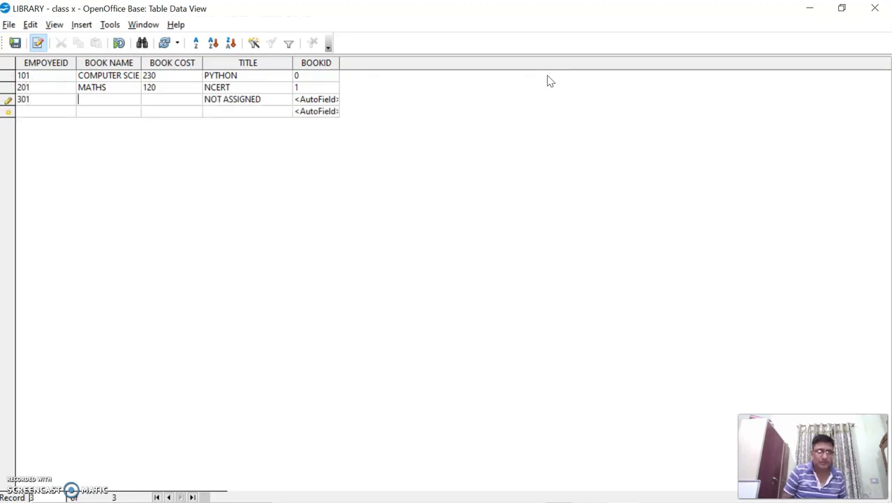
{"action": "type", "text": "CS"}
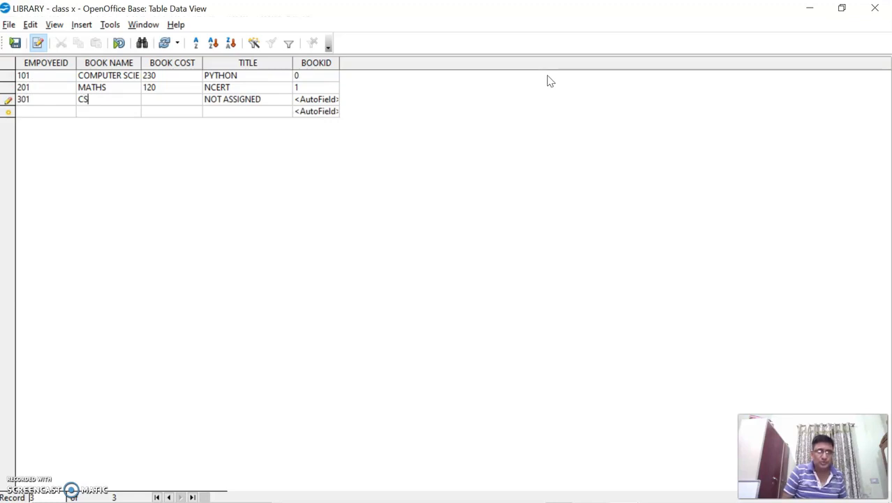
{"action": "type", "text": "320"}
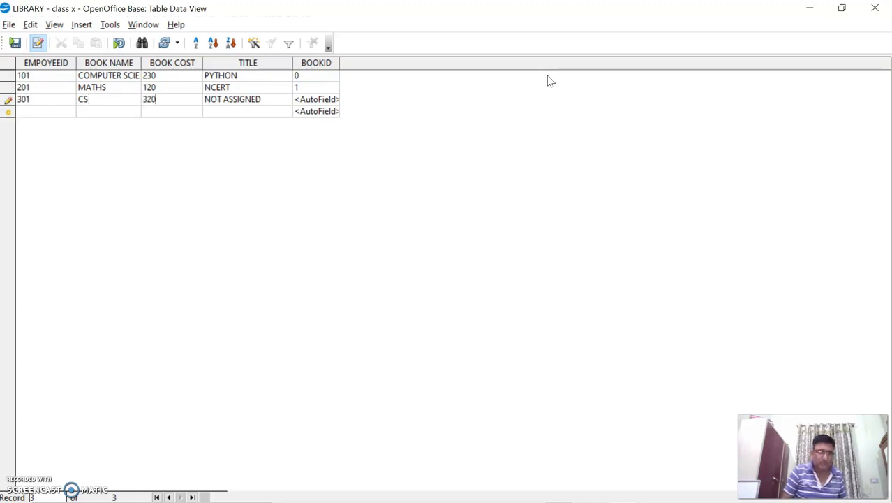
{"action": "key", "text": "Tab"}
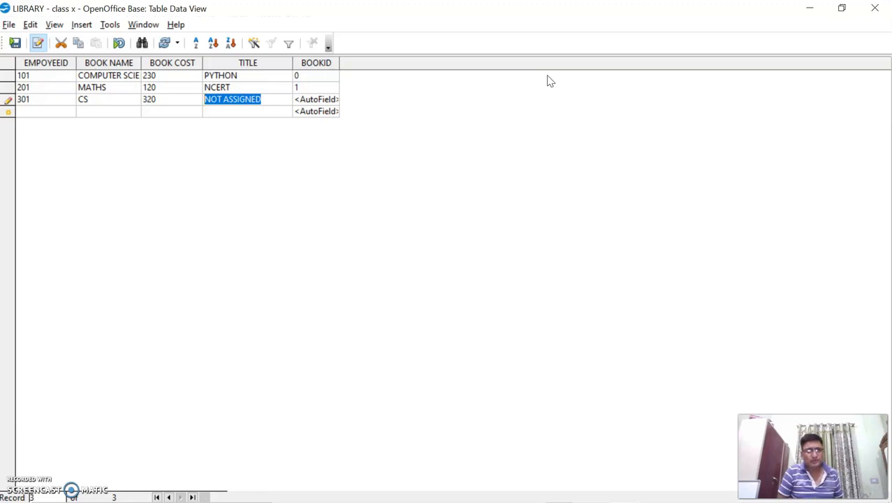
{"action": "key", "text": "Tab"}
{"action": "key", "text": "Tab"}
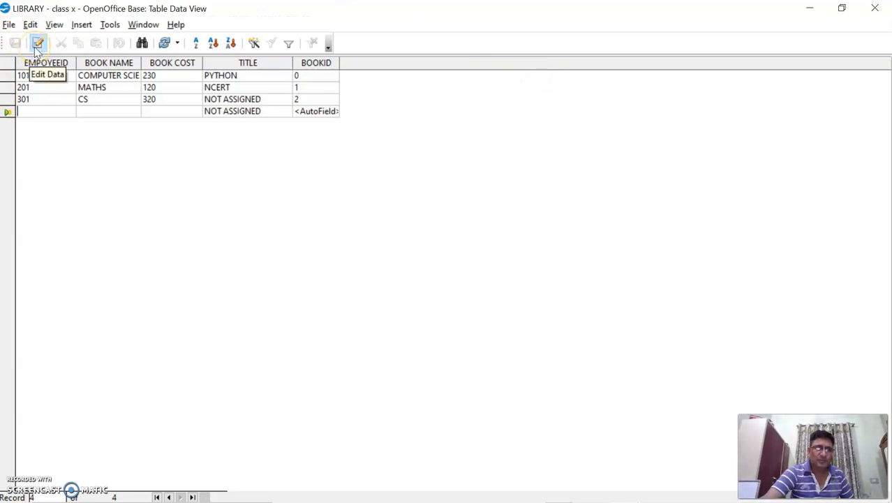
Step: Close the LIBRARY table and open the Emp table
{"action": "left_click", "coordinate": [877, 10]}
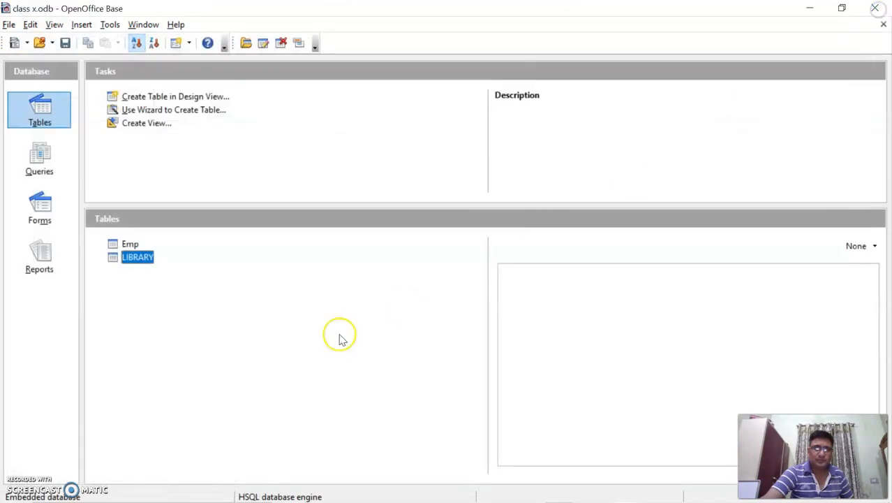
{"action": "double_click", "coordinate": [137, 257]}
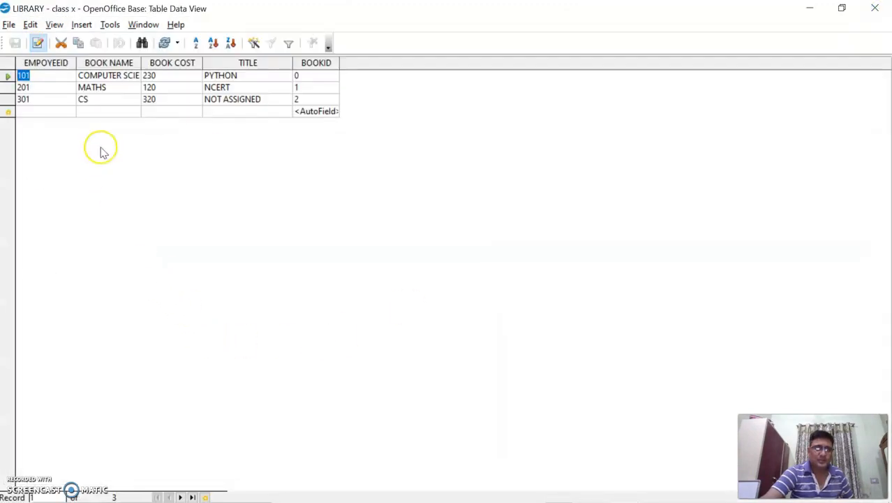
{"action": "left_click", "coordinate": [881, 10]}
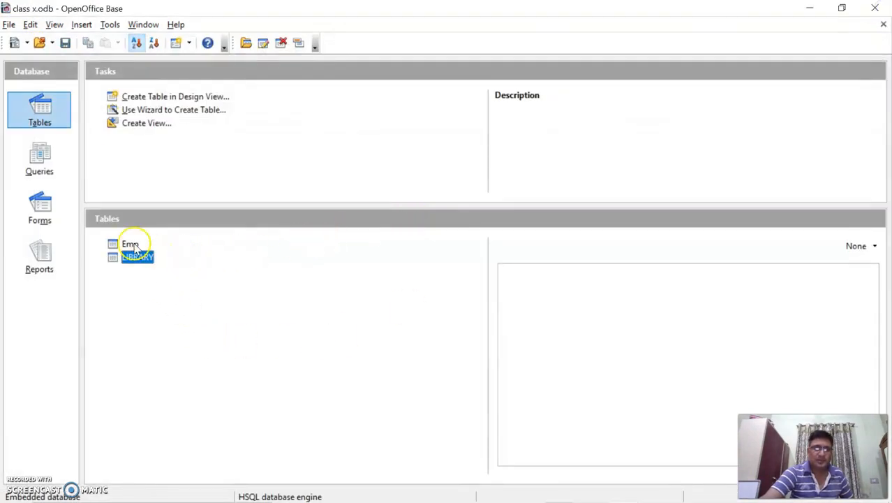
{"action": "double_click", "coordinate": [131, 246]}
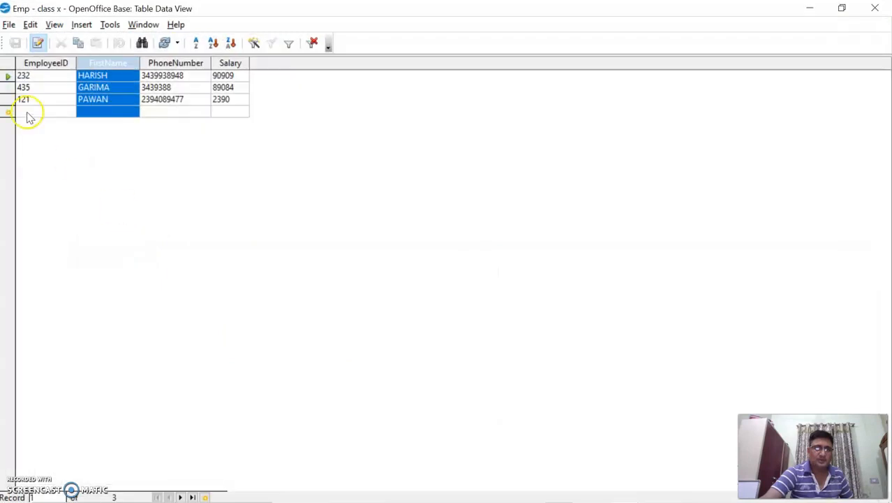
Step: Change Emp's employee IDs to 101, 201 and 301, and save the changes when closing
{"action": "left_click", "coordinate": [30, 75]}
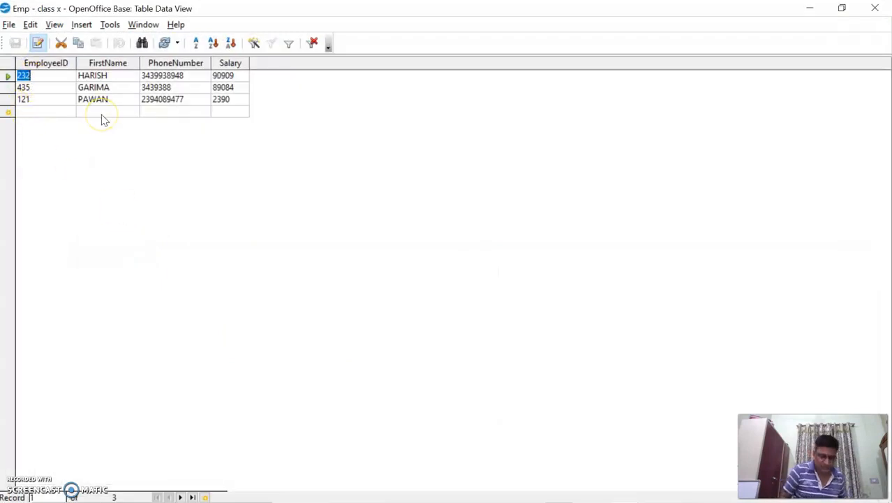
{"action": "type", "text": "101"}
{"action": "key", "text": "Down"}
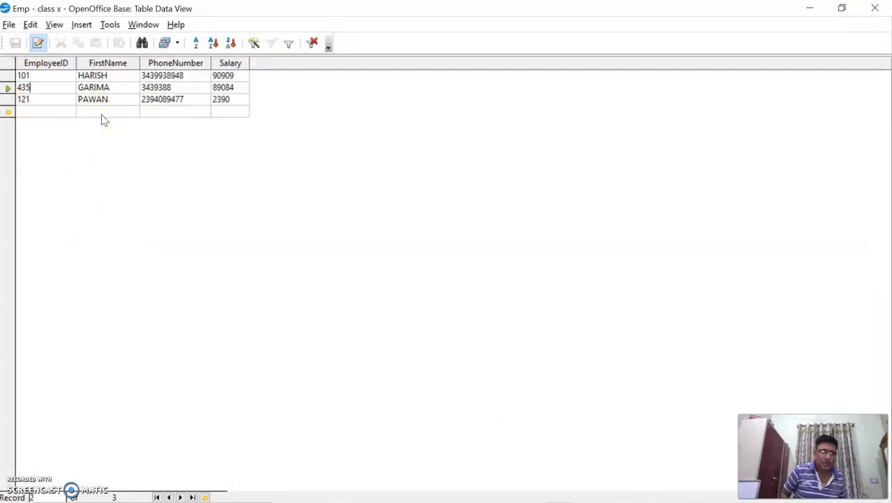
{"action": "key", "text": "BackSpace"}
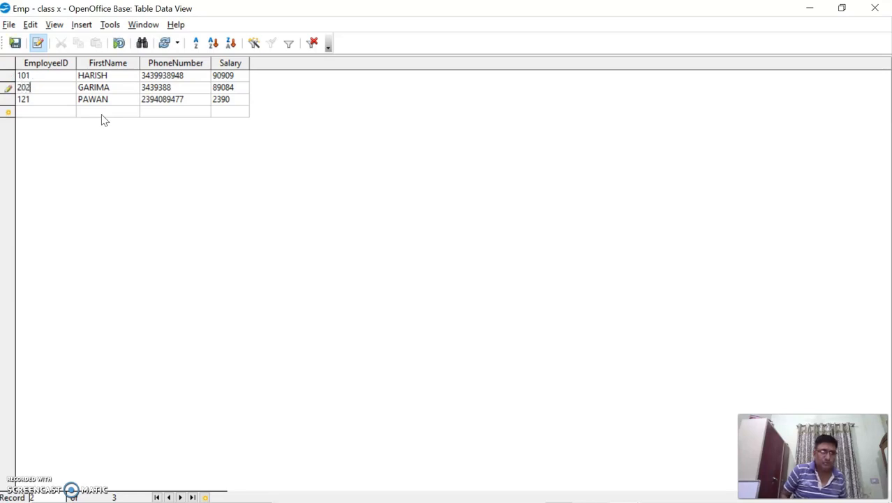
{"action": "type", "text": "201"}
{"action": "key", "text": "Down"}
{"action": "type", "text": "1"}
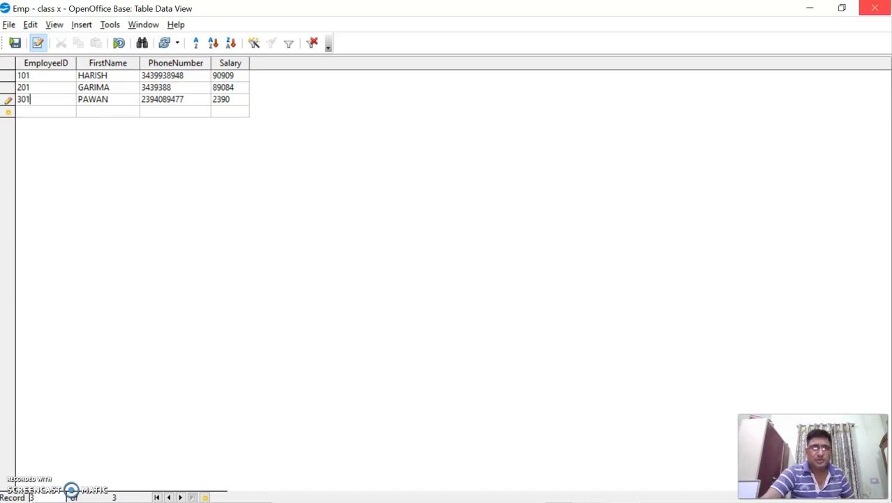
{"action": "left_click", "coordinate": [875, 8]}
{"action": "left_click", "coordinate": [266, 185]}
{"action": "left_click", "coordinate": [397, 277]}
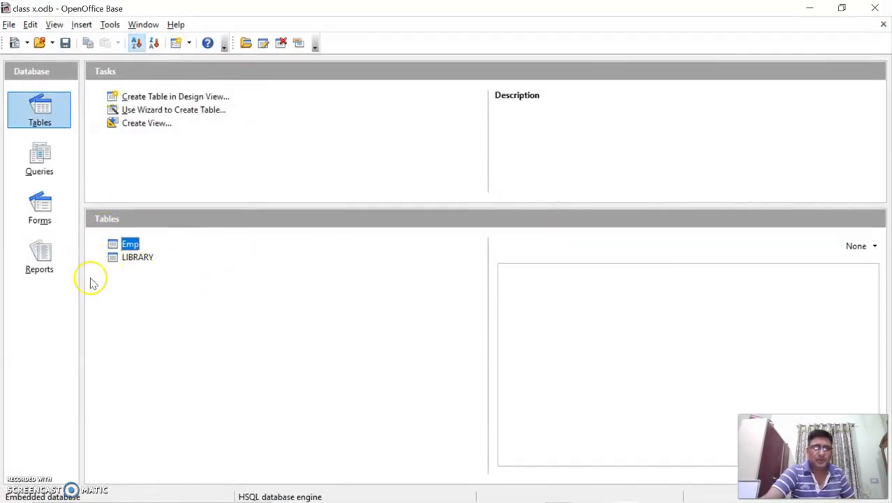
Step: Reopen LIBRARY and sort its rows by BOOK NAME in descending order
{"action": "double_click", "coordinate": [137, 257]}
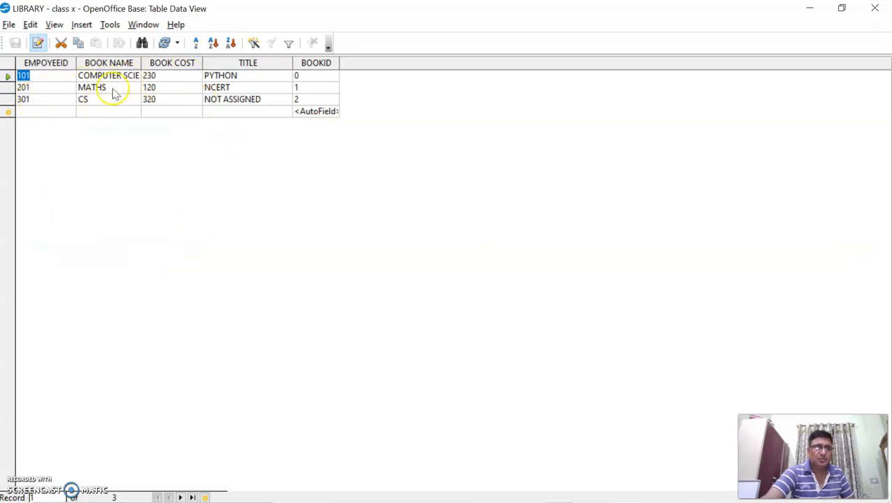
{"action": "left_click", "coordinate": [115, 63]}
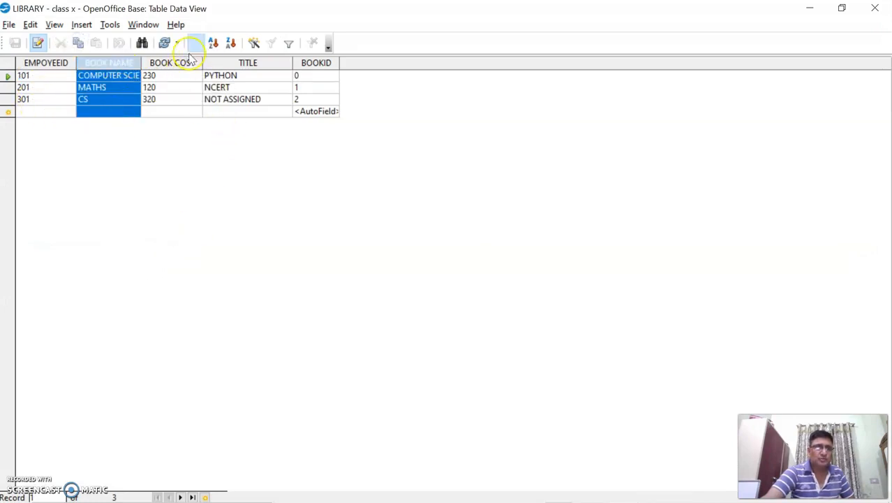
{"action": "left_click", "coordinate": [214, 44]}
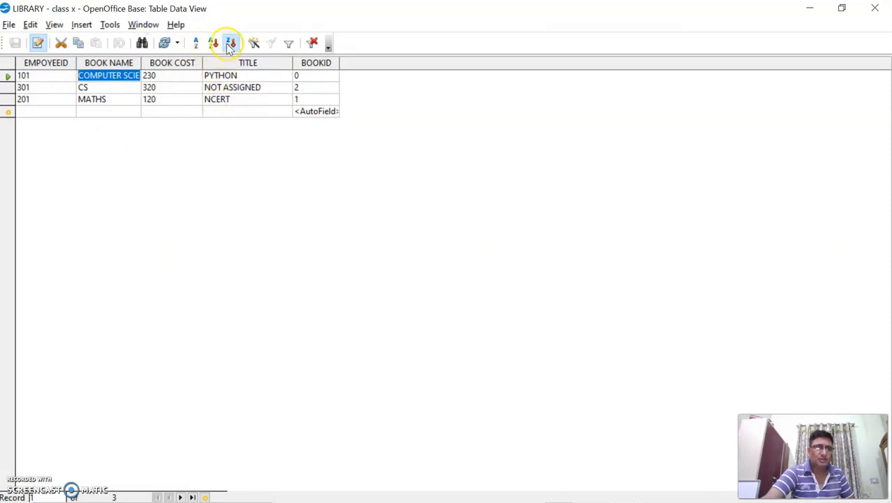
{"action": "left_click", "coordinate": [230, 43]}
{"action": "left_click", "coordinate": [213, 44]}
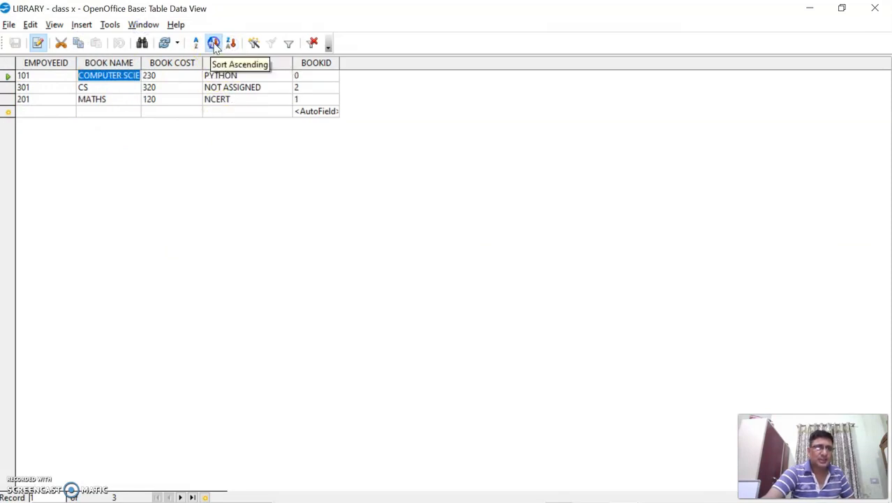
{"action": "left_click", "coordinate": [230, 44]}
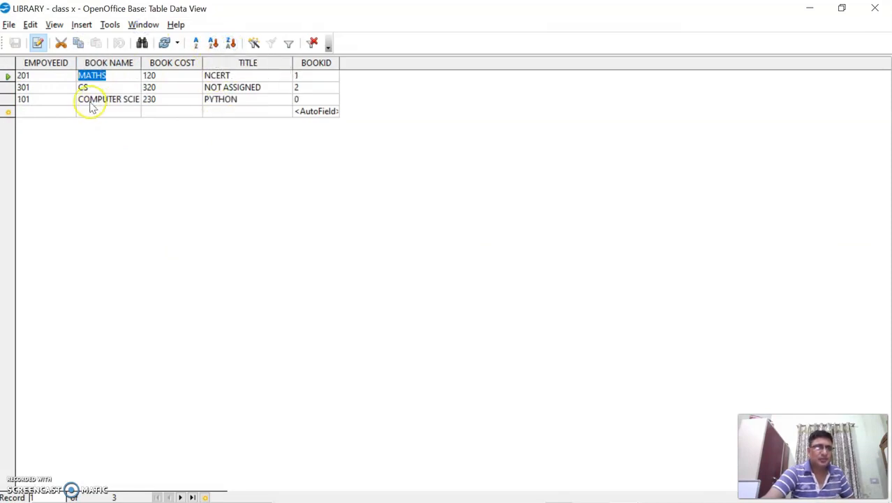
{"action": "left_click", "coordinate": [7, 88]}
{"action": "right_click", "coordinate": [7, 89]}
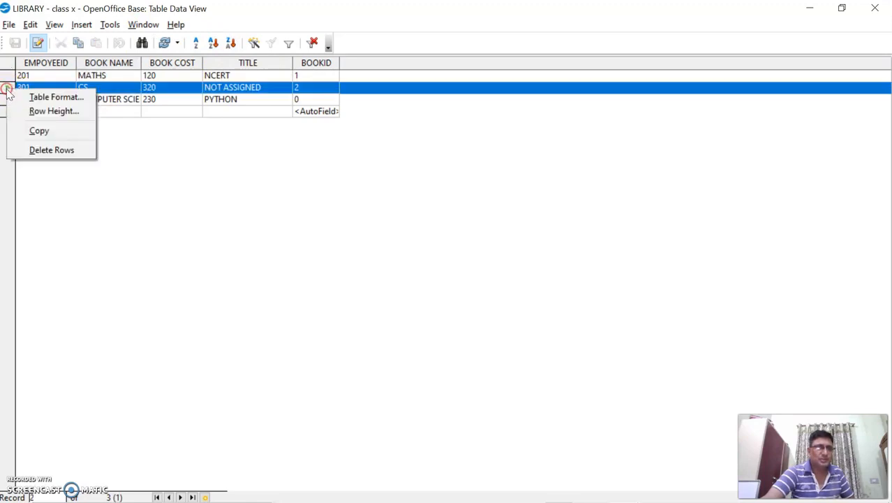
{"action": "left_click", "coordinate": [134, 91]}
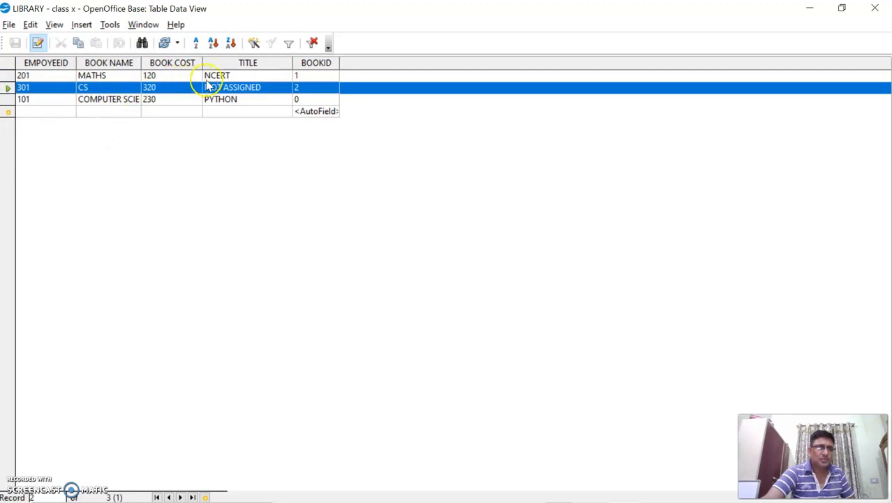
Step: Close the LIBRARY table, save the class x database, and exit OpenOffice Base
{"action": "left_click", "coordinate": [875, 8]}
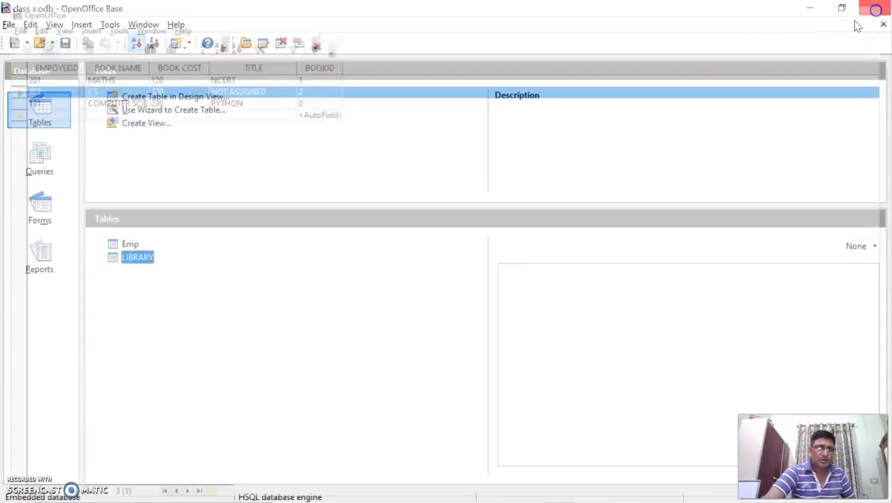
{"action": "left_click", "coordinate": [131, 246]}
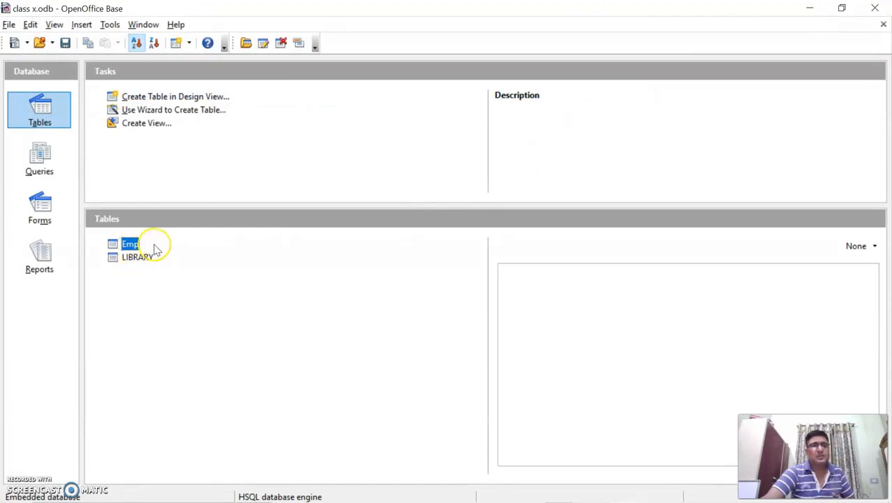
{"action": "left_click", "coordinate": [153, 242]}
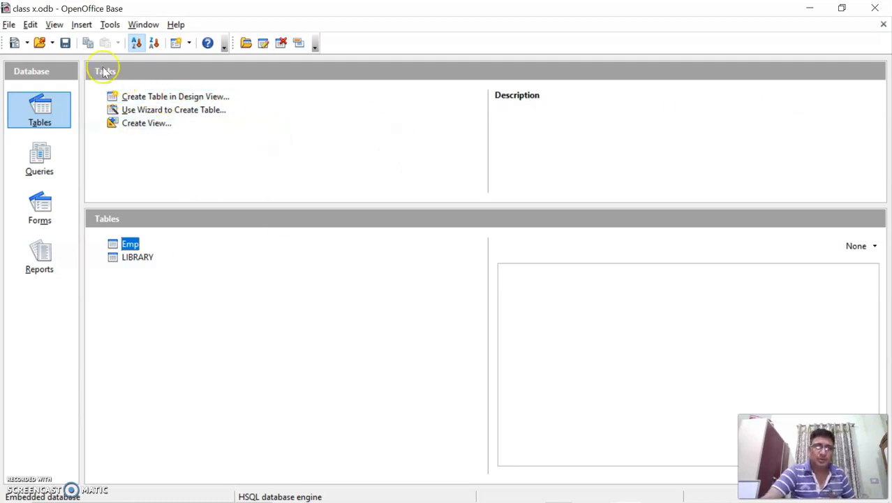
{"action": "left_click", "coordinate": [66, 44]}
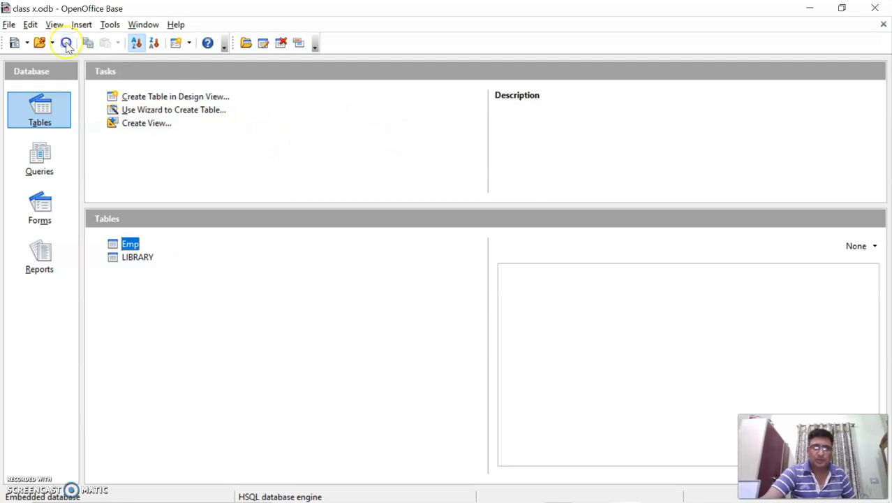
{"action": "left_click", "coordinate": [874, 8]}
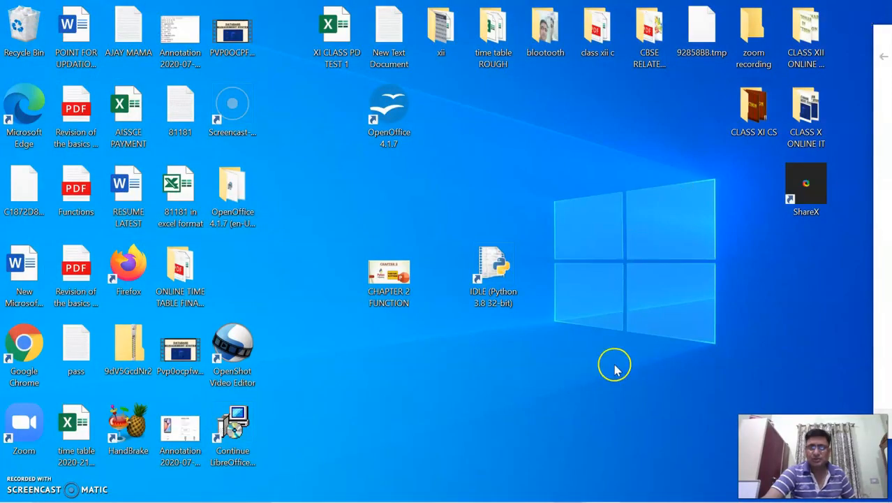